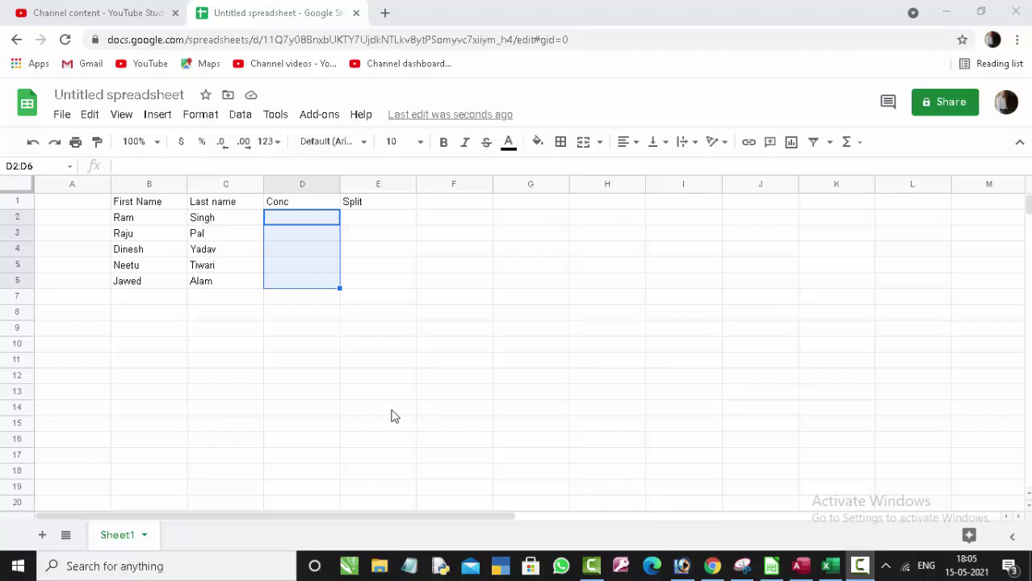
left_click(290, 258)
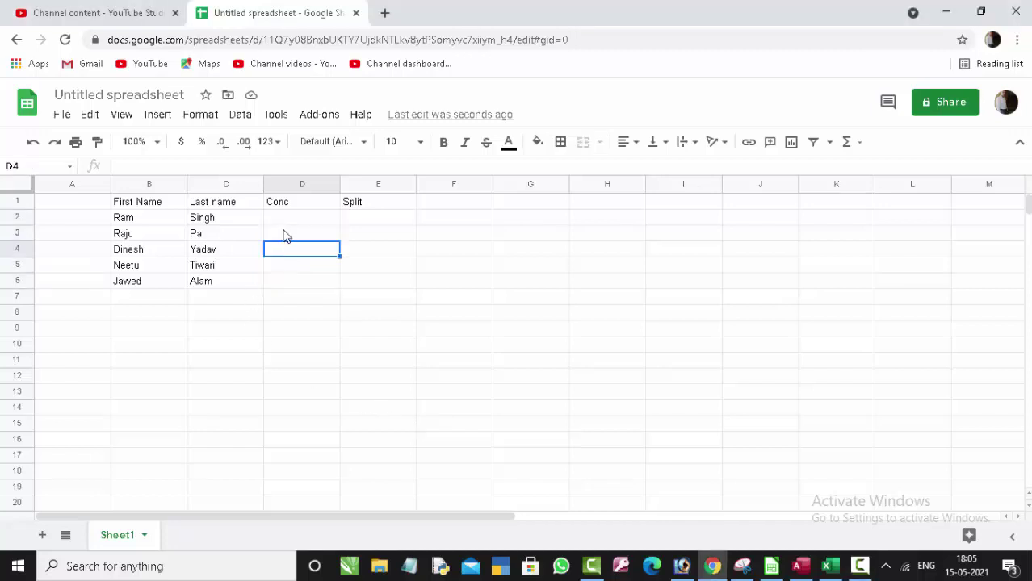
left_click(290, 218)
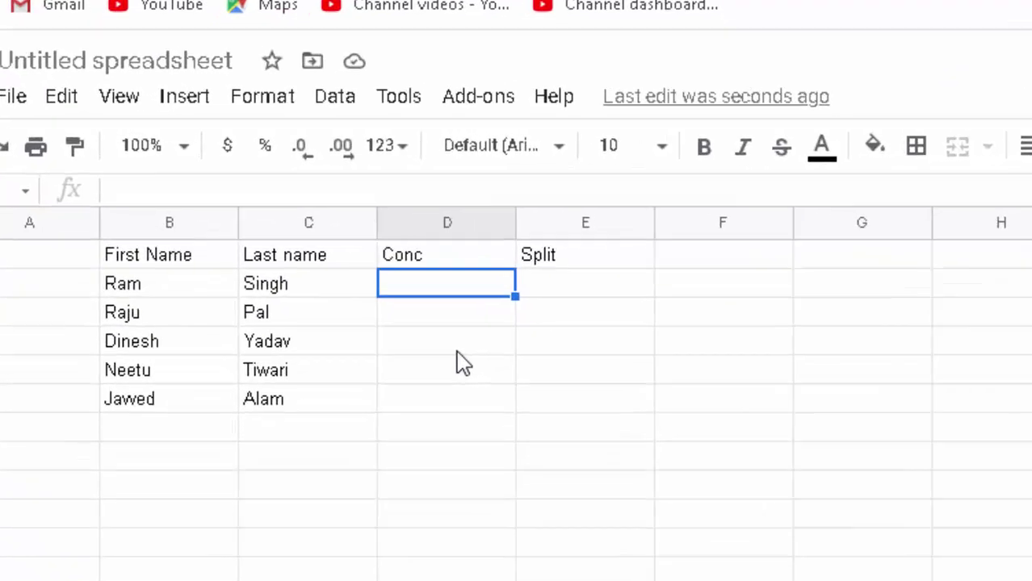
type("=")
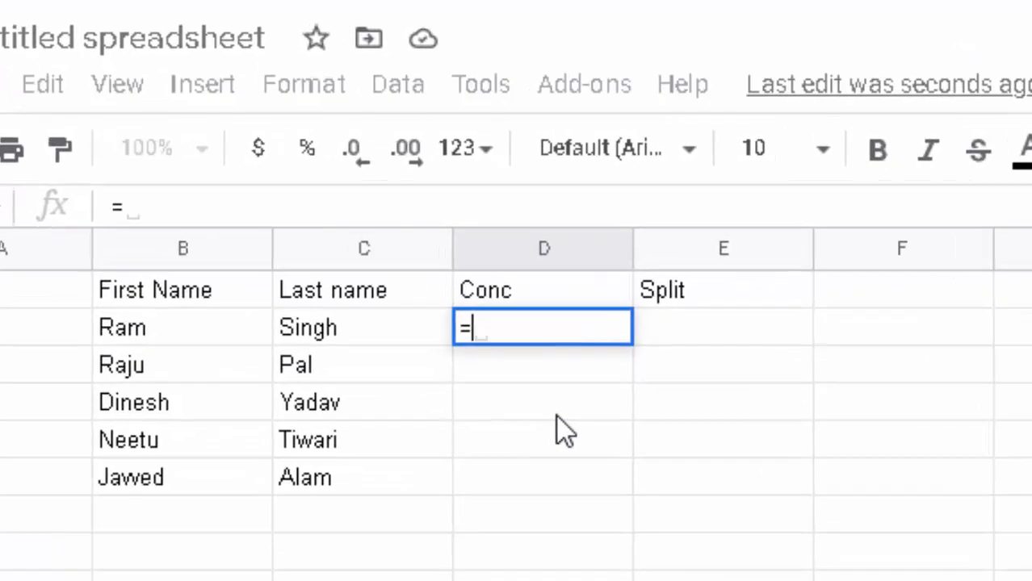
type("conca")
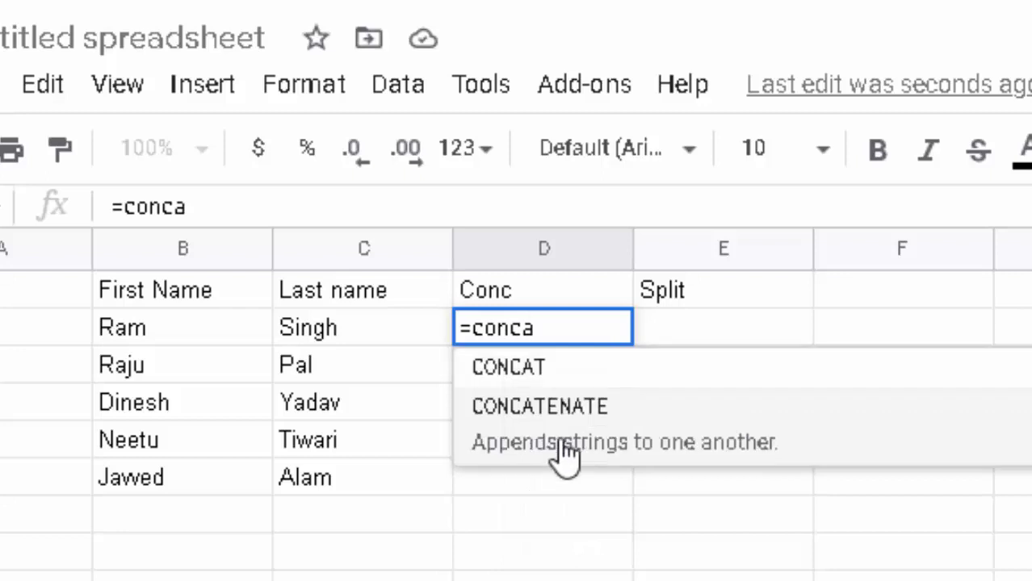
left_click(563, 449)
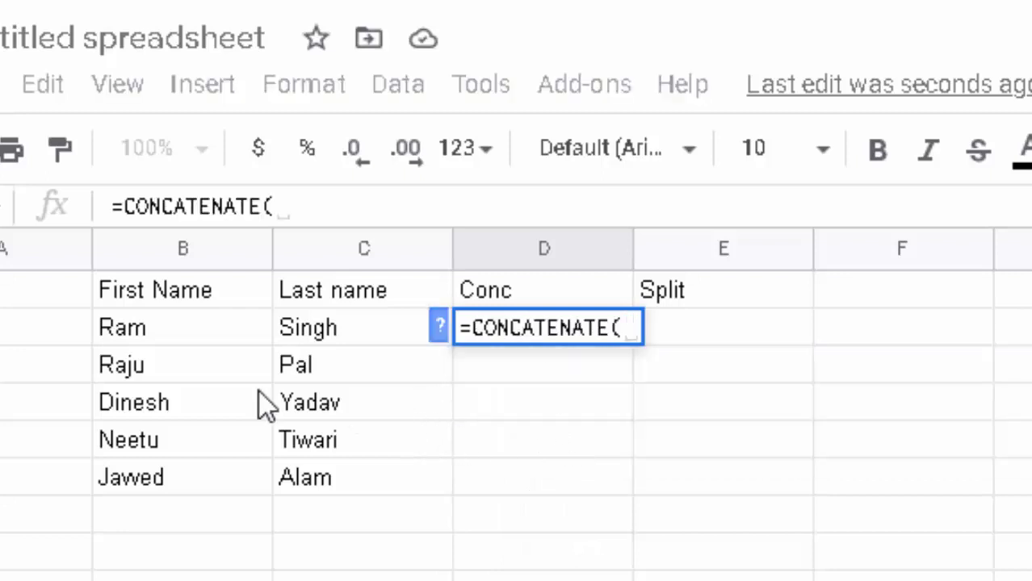
left_click(138, 332)
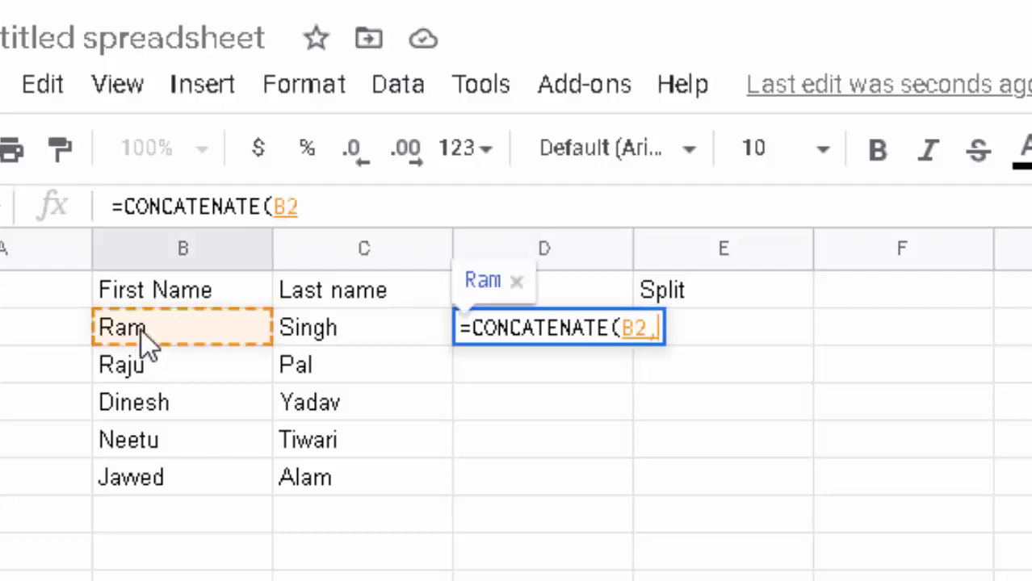
type(",")
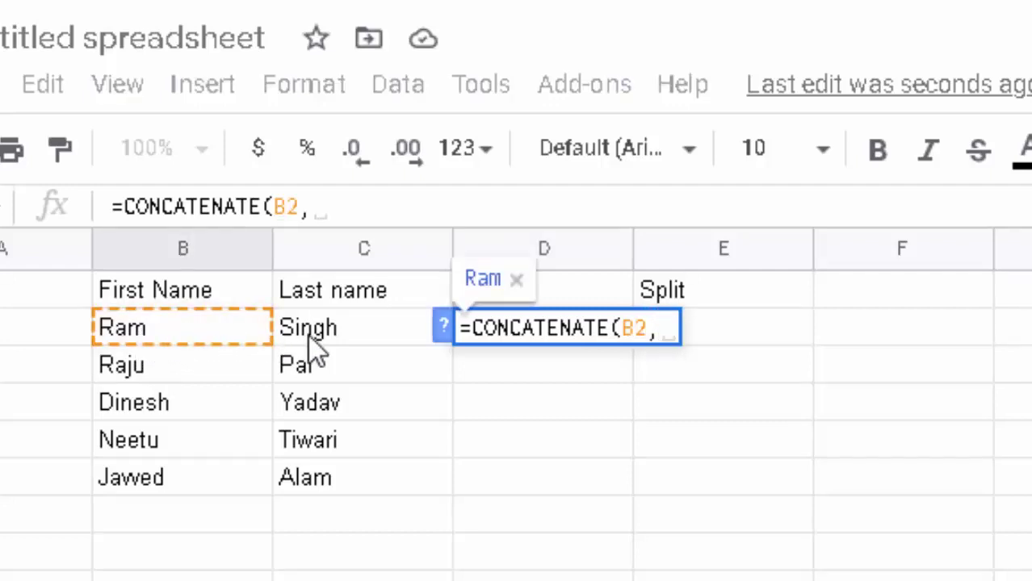
left_click(317, 337)
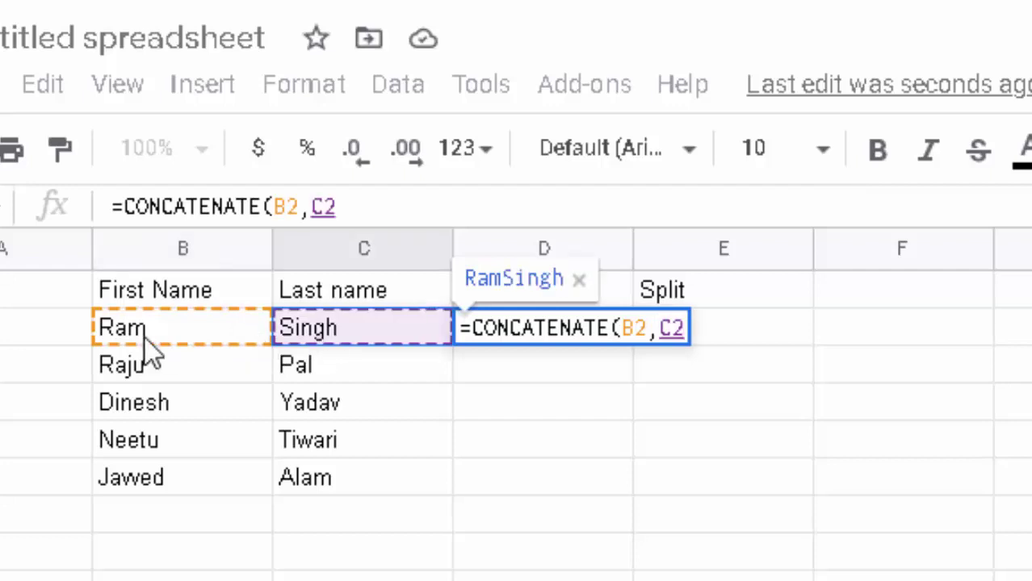
type(")")
key("Return")
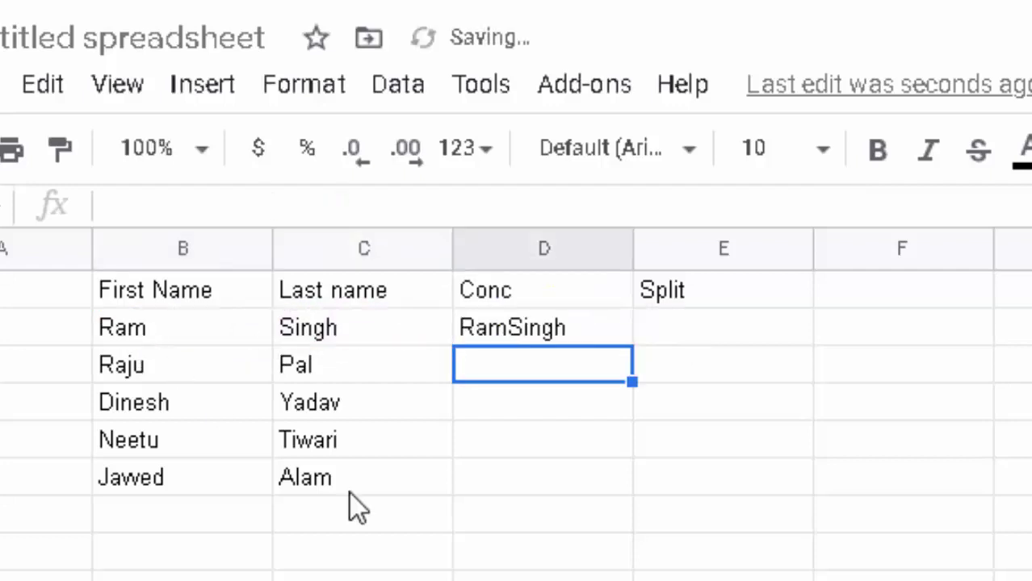
left_click(530, 326)
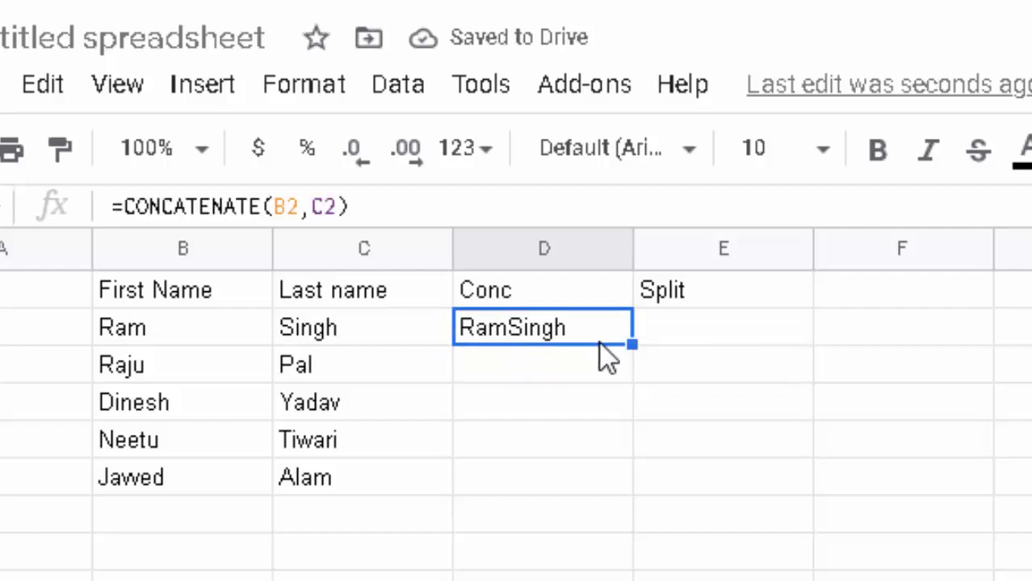
key("Delete")
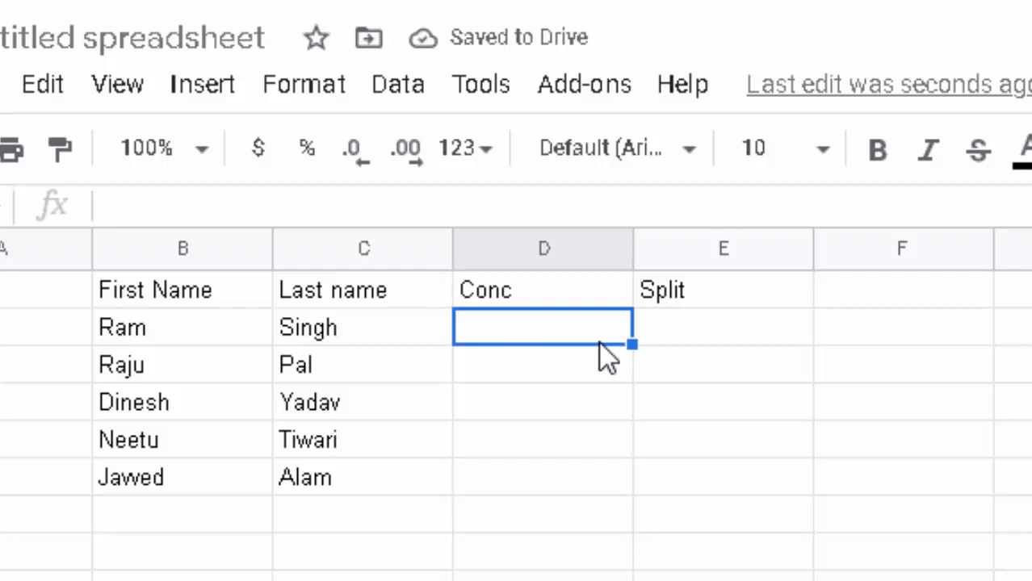
type("=")
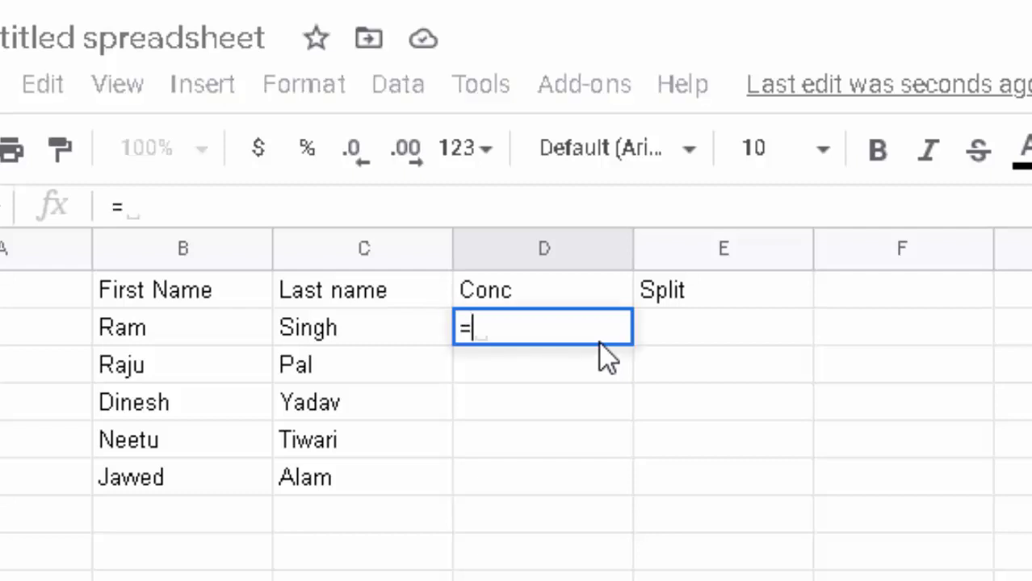
type("con")
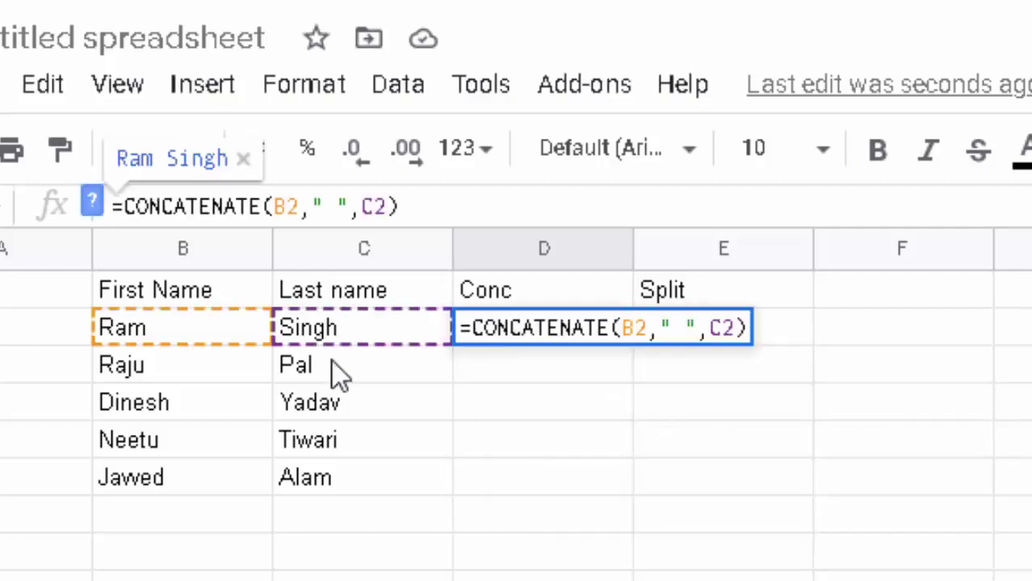
type(",")
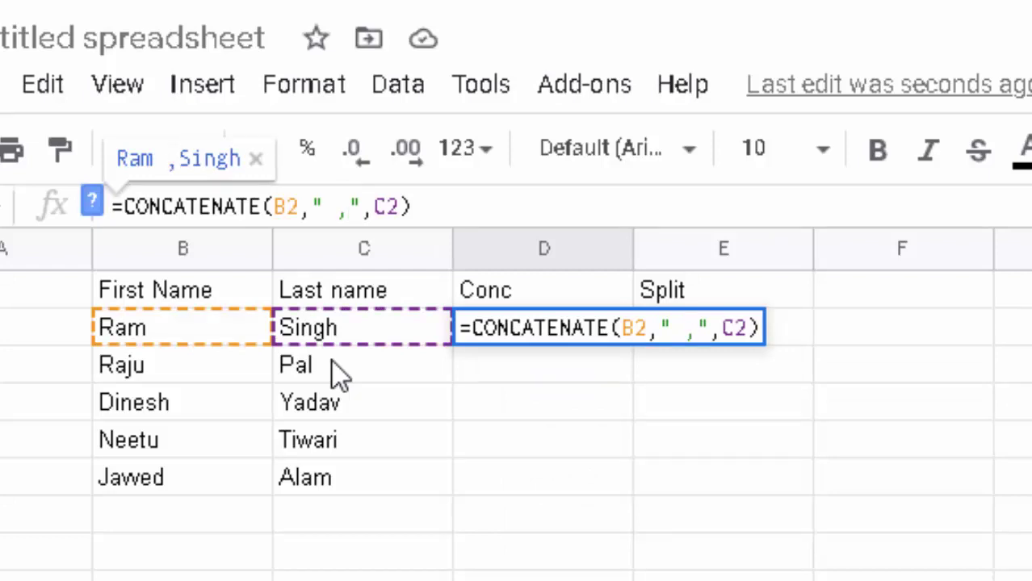
key("Return")
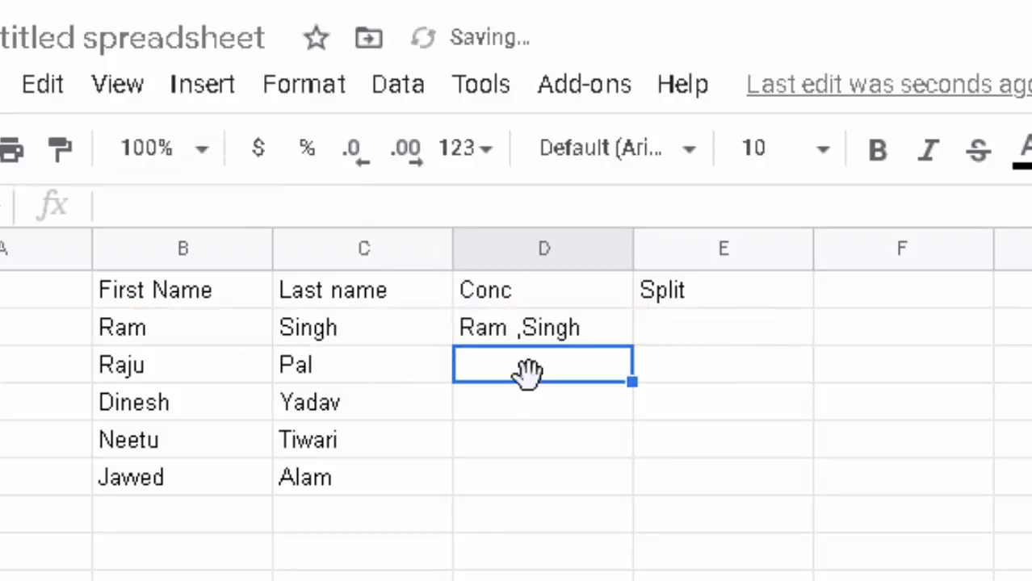
left_click(576, 345)
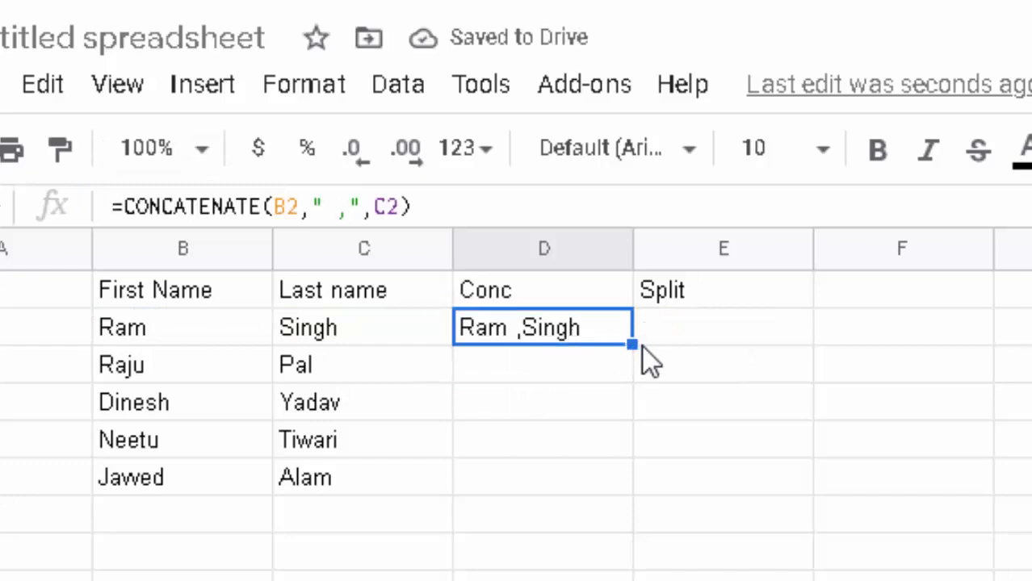
Correct D2 to =CONCATENATE(B2,",",C2) and fill it down through D6, giving names like Ram,Singh.
left_click_drag(632, 344, 620, 487)
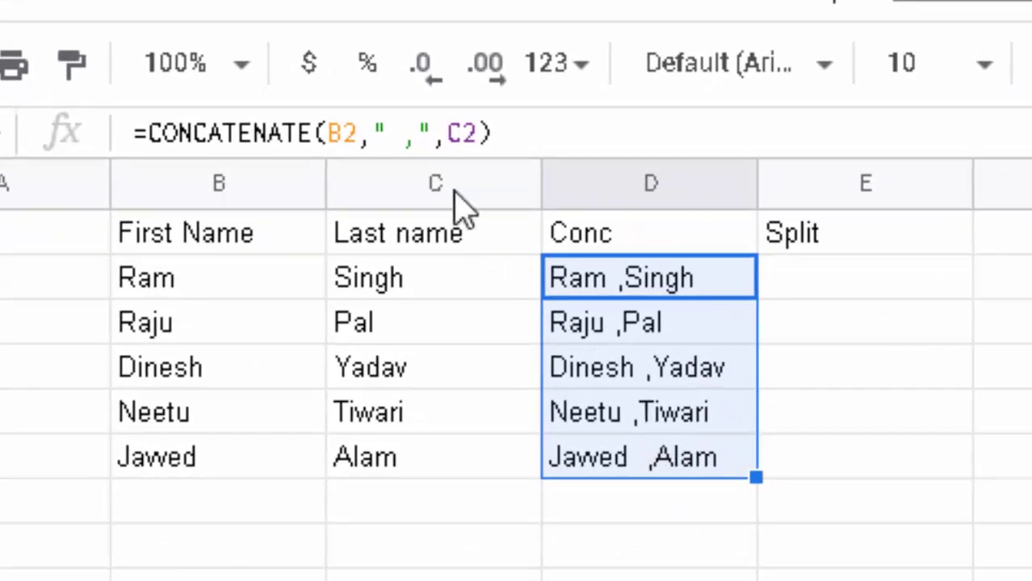
left_click(403, 134)
key("BackSpace")
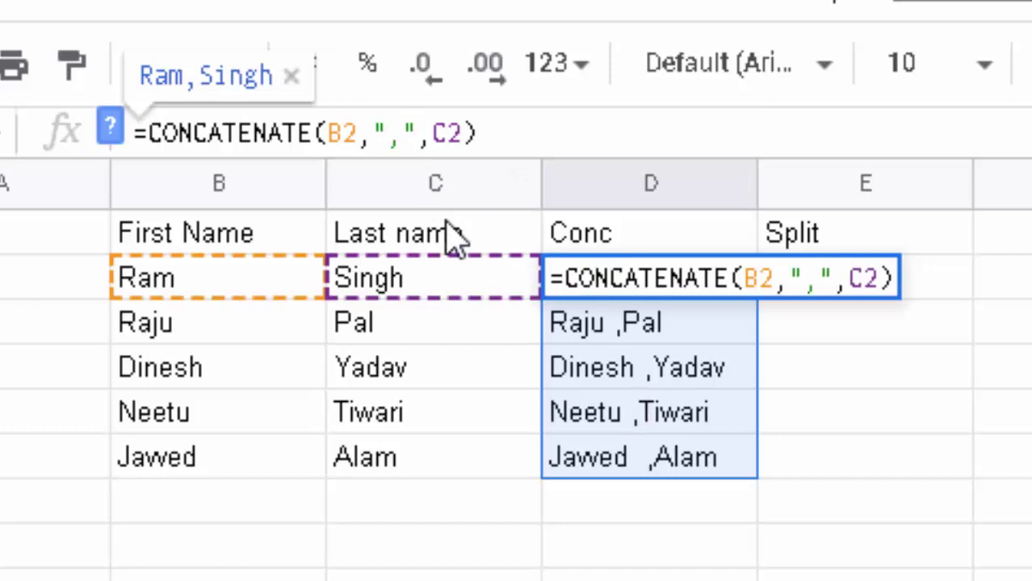
key("Return")
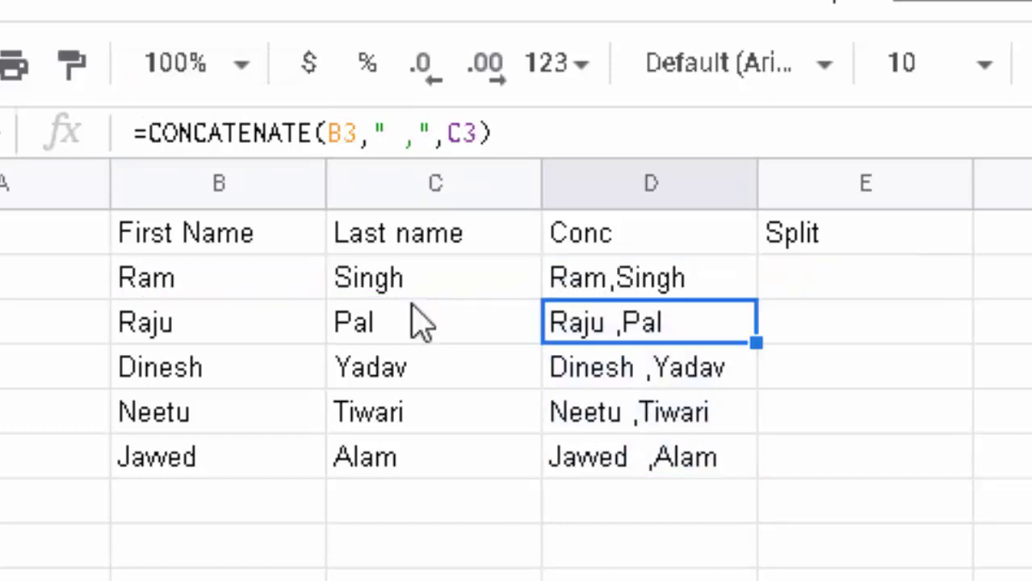
left_click(652, 284)
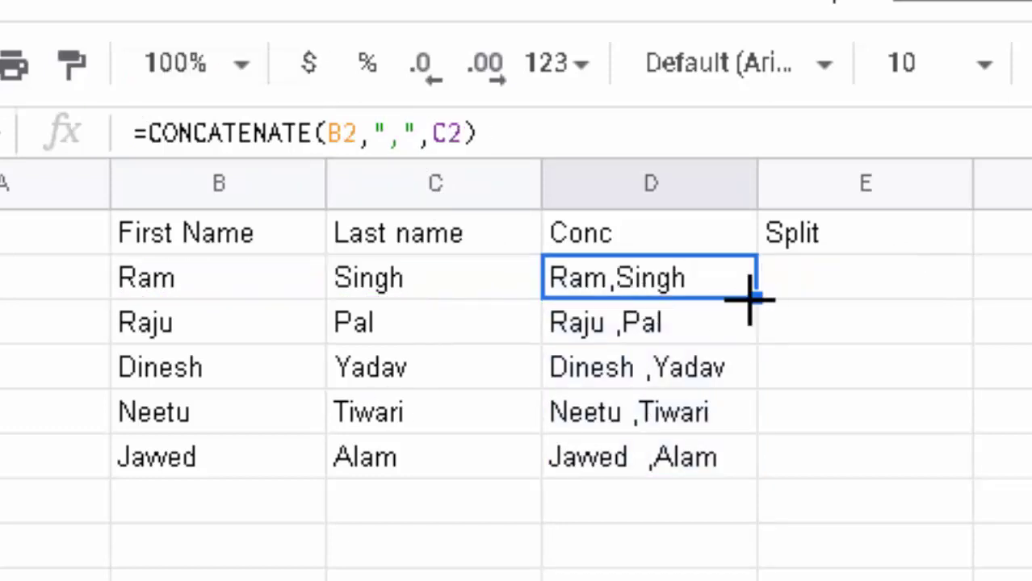
left_click_drag(749, 299, 754, 460)
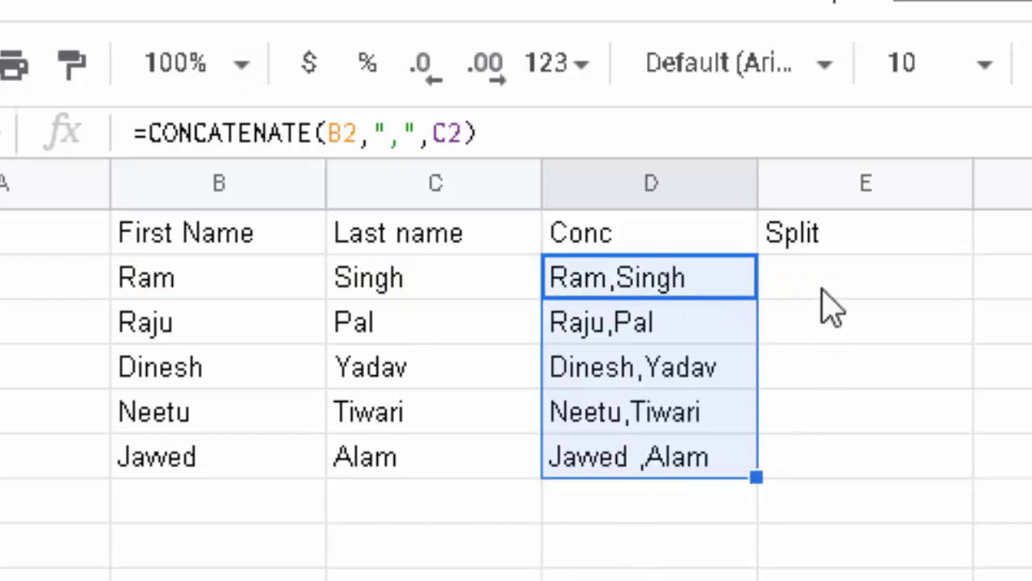
left_click(864, 290)
Enter =SPLIT(D2,",") in E2 to split Ram,Singh into first and last names.
type("=")
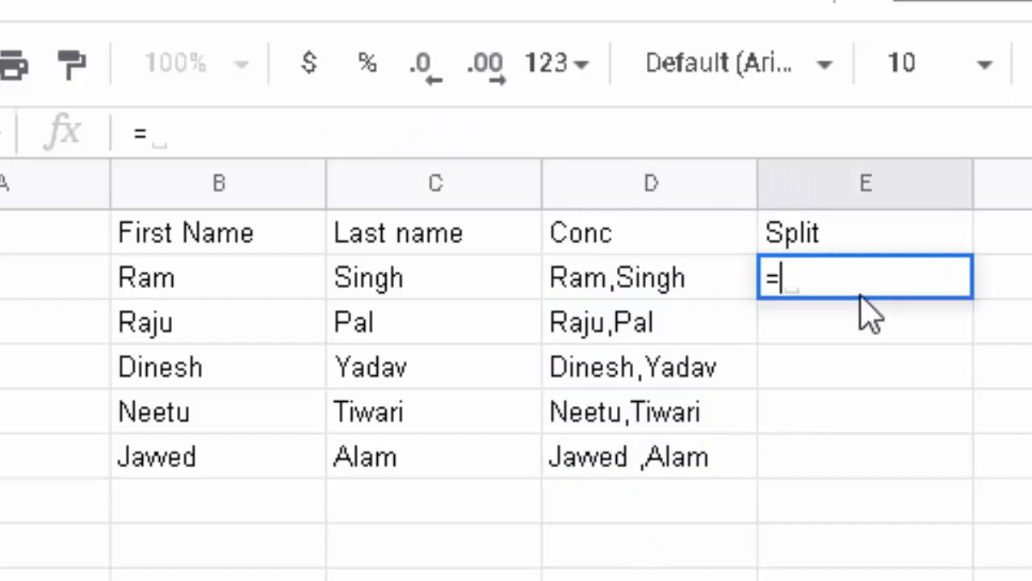
type("spli")
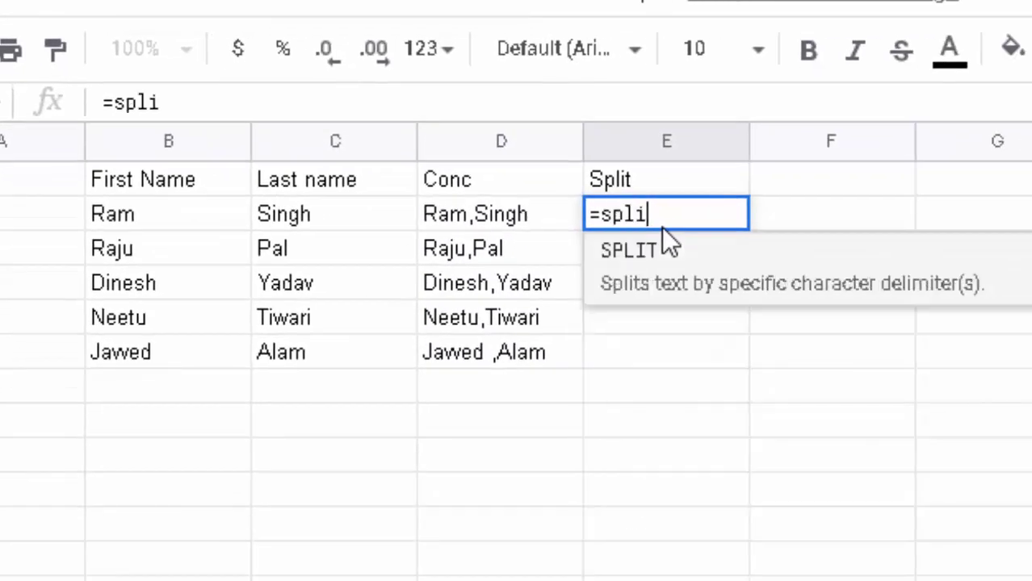
type("t")
key("Tab")
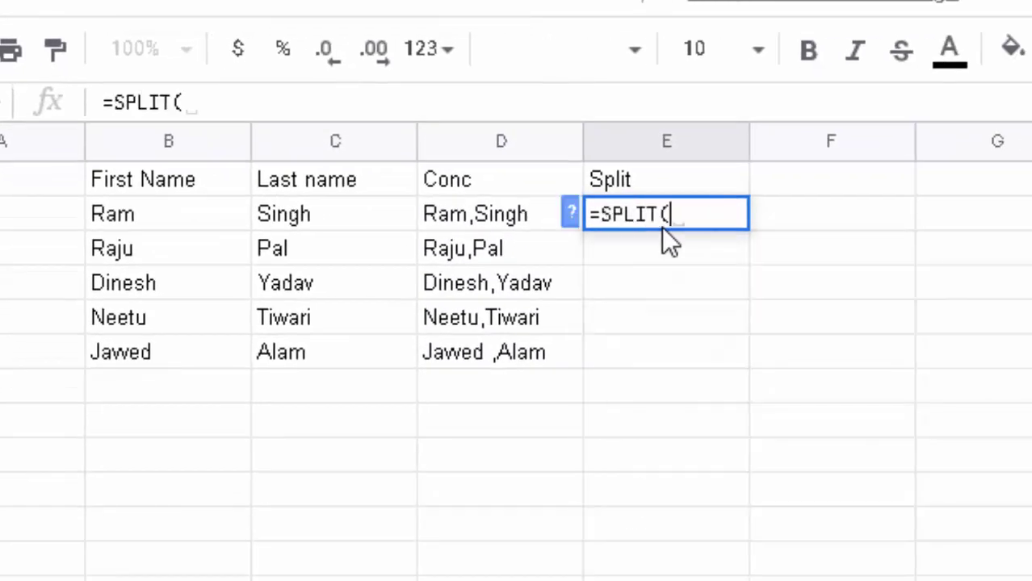
left_click(471, 212)
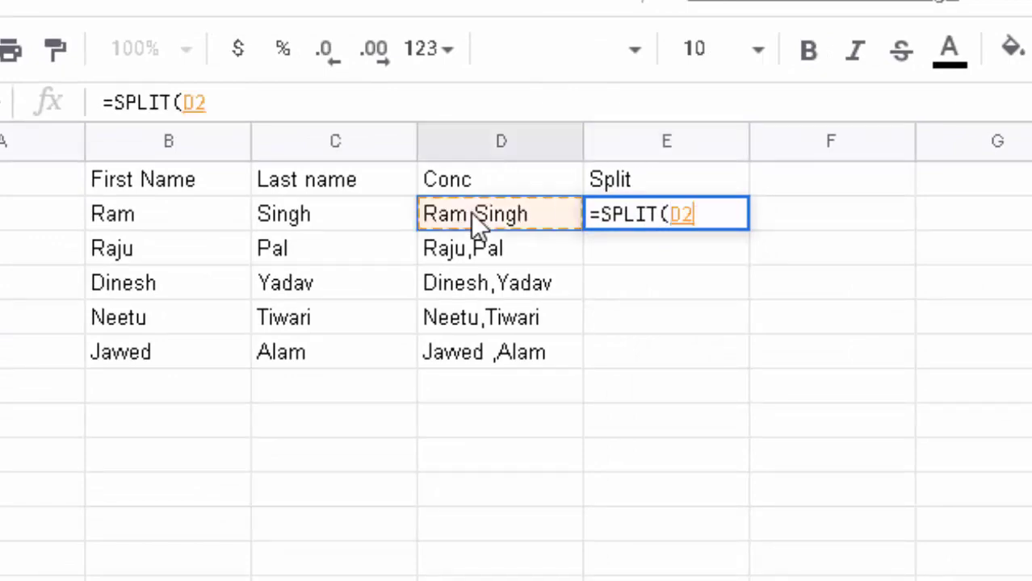
type(",")
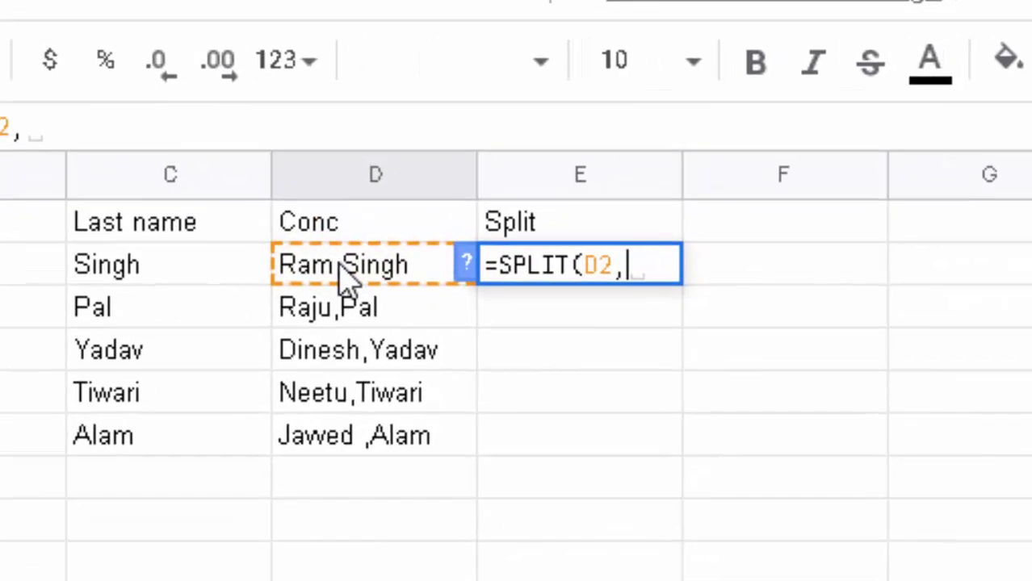
type("\"")
type(",")
type("\")")
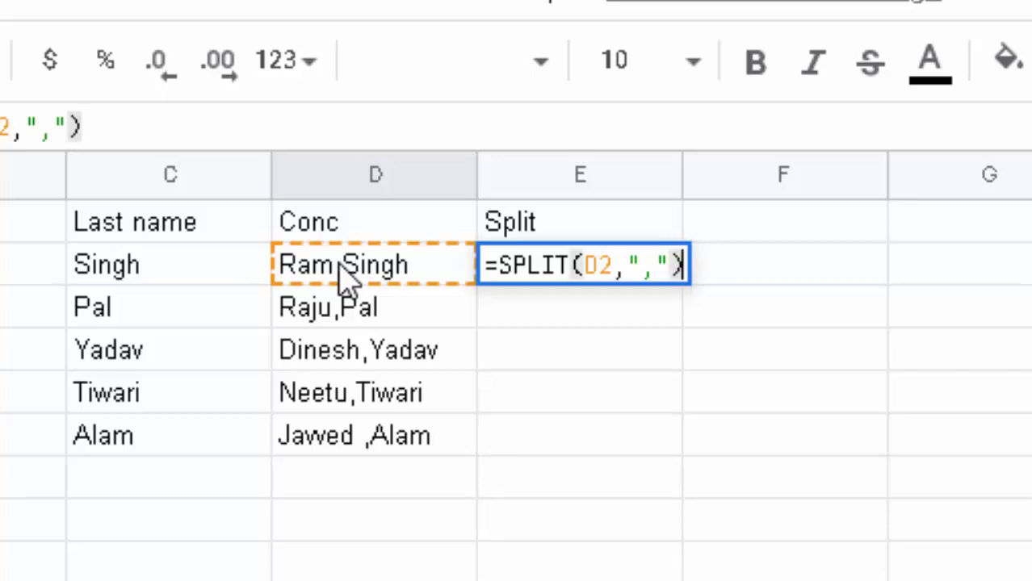
key("Return")
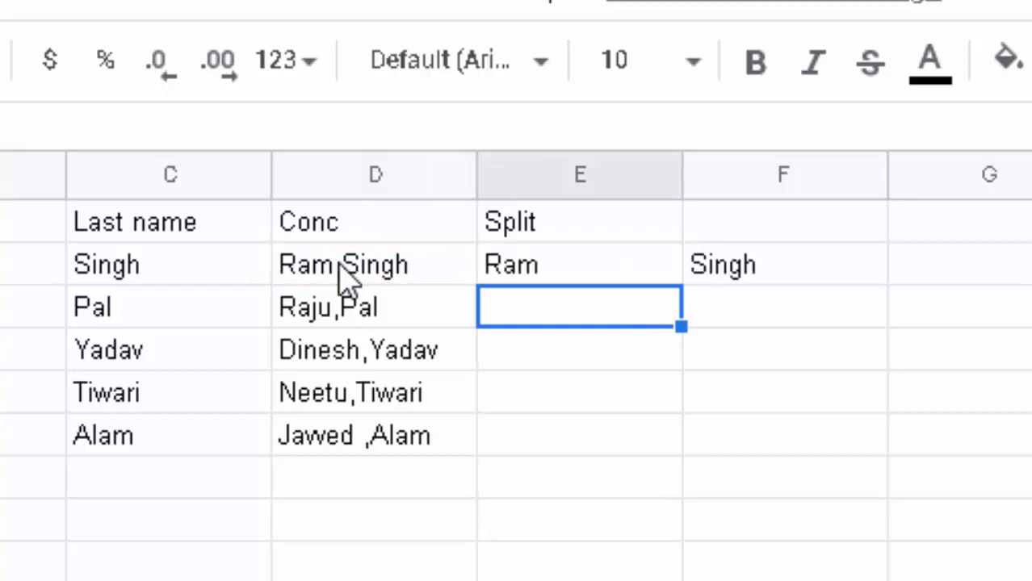
Fill the E2:F2 split formula down through row 6, then select the E2:F6 results.
left_click(533, 279)
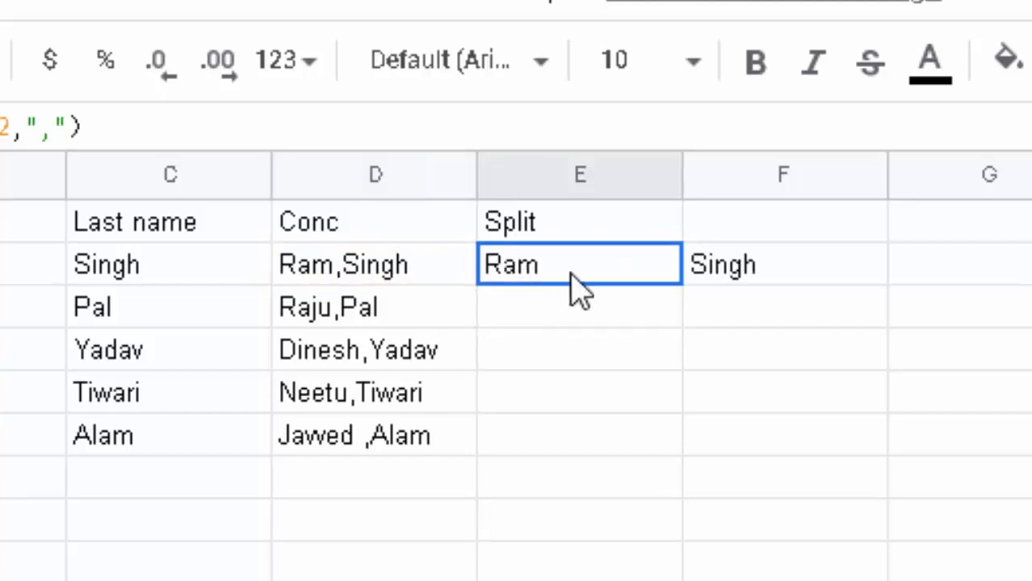
left_click_drag(644, 272, 735, 277)
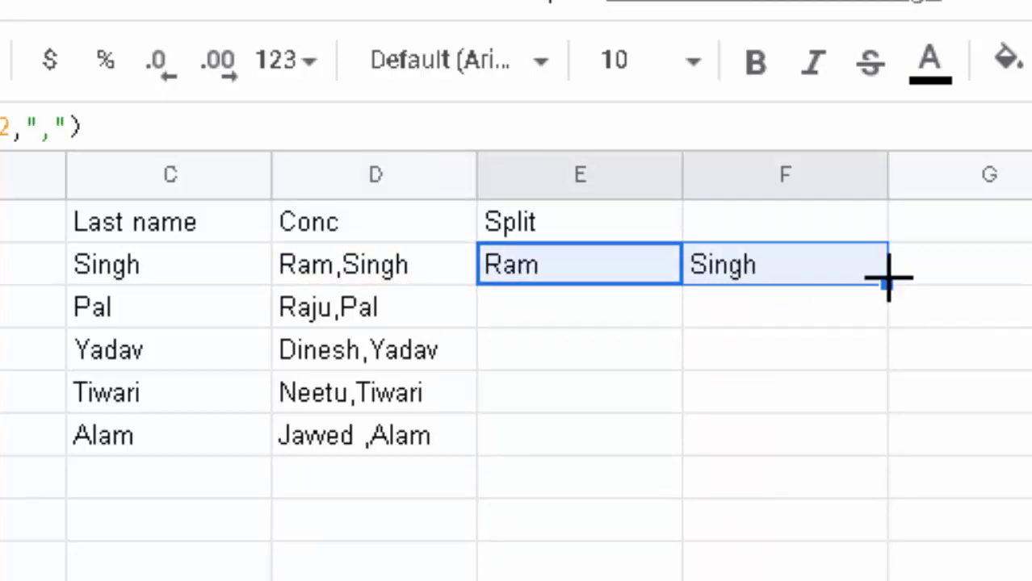
left_click_drag(891, 317, 897, 436)
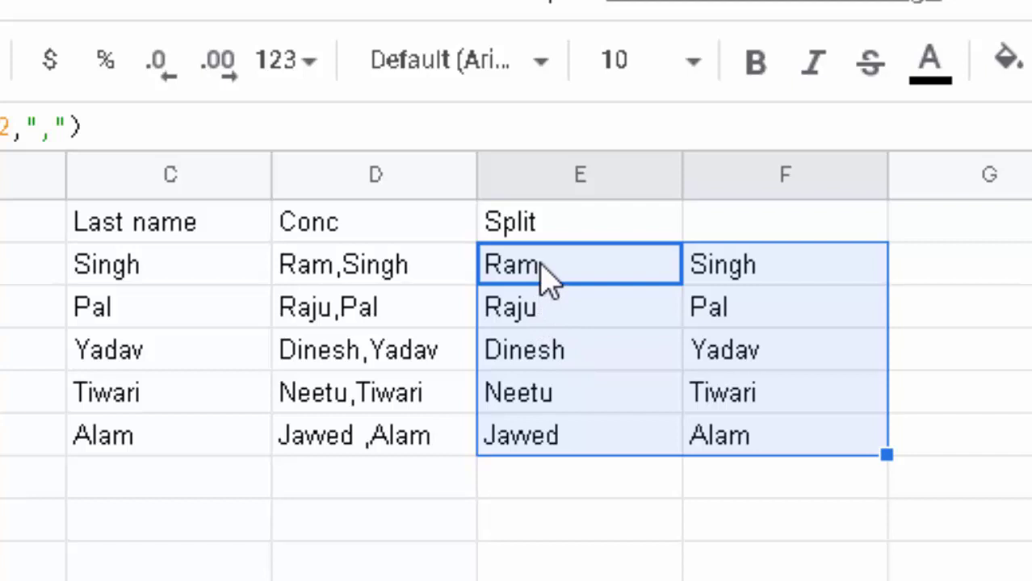
mouse_move(549, 279)
left_mouse_down()
mouse_move(795, 464)
mouse_move(787, 446)
left_mouse_up()
Clear E2:F6, re-enter =SPLIT(D2, ",") in E2 and fill E2:F2 down to row 6.
key("Delete")
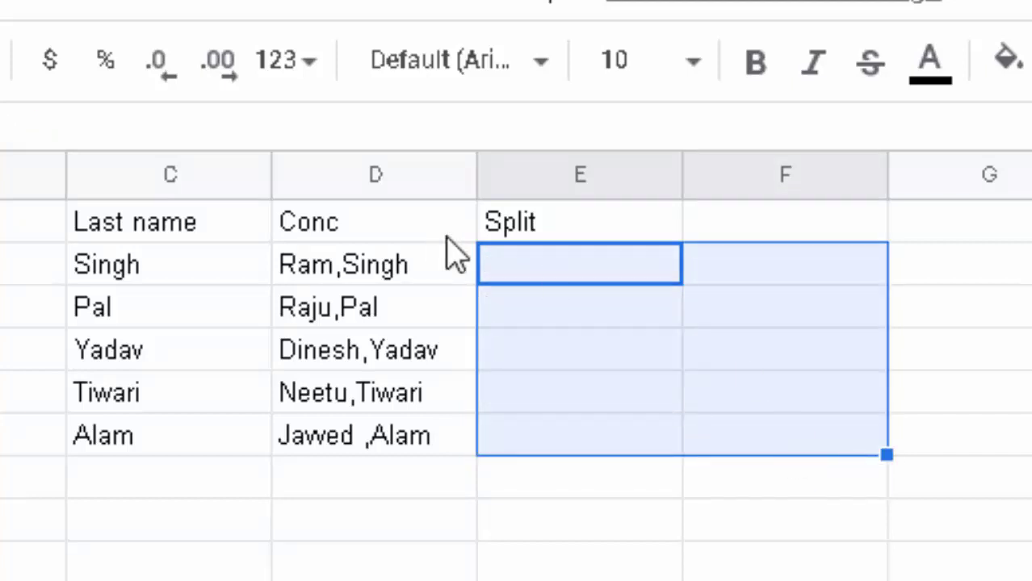
left_click(579, 283)
type("=")
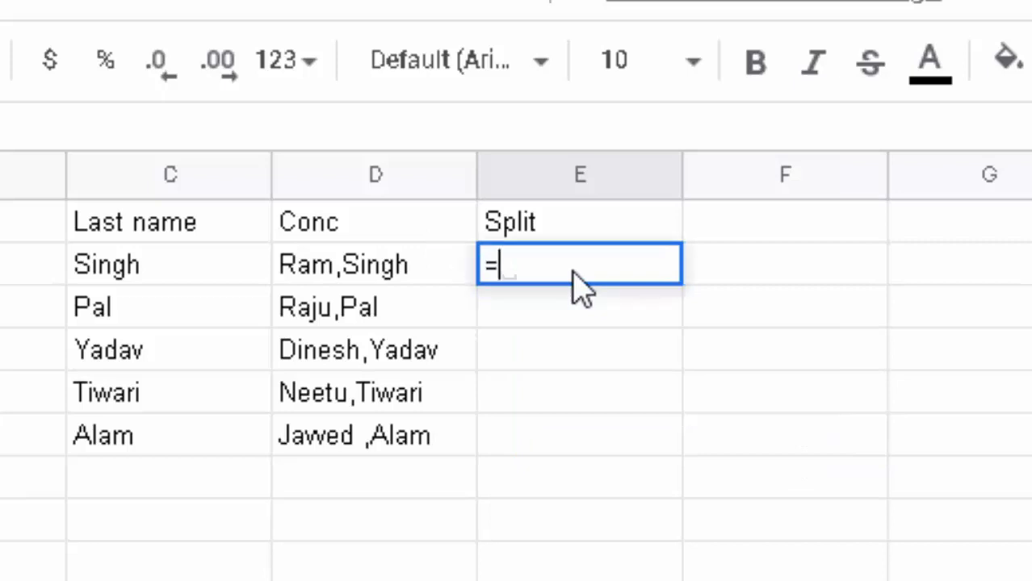
type("split")
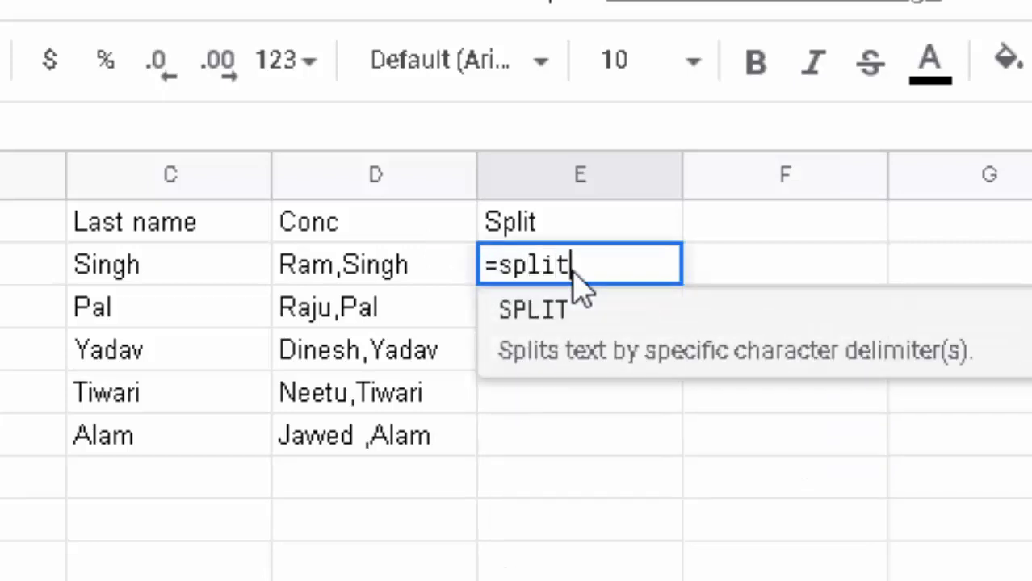
key("Tab")
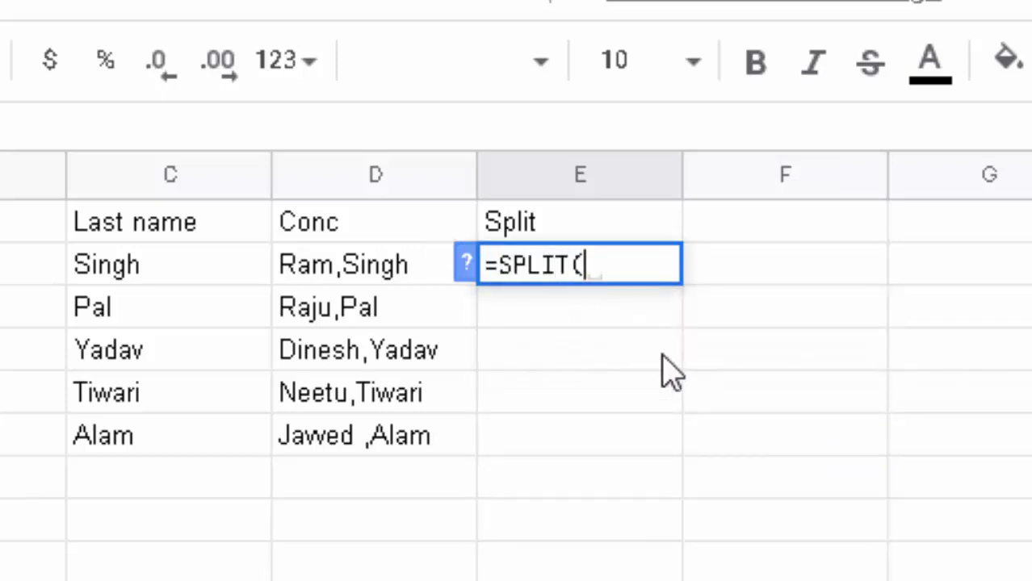
left_click(333, 286)
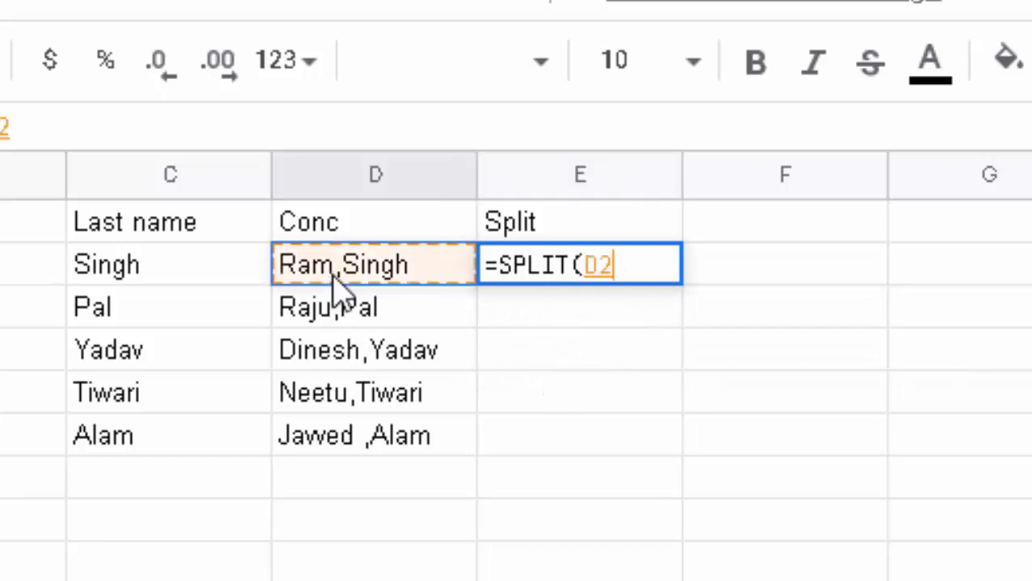
type(", ")
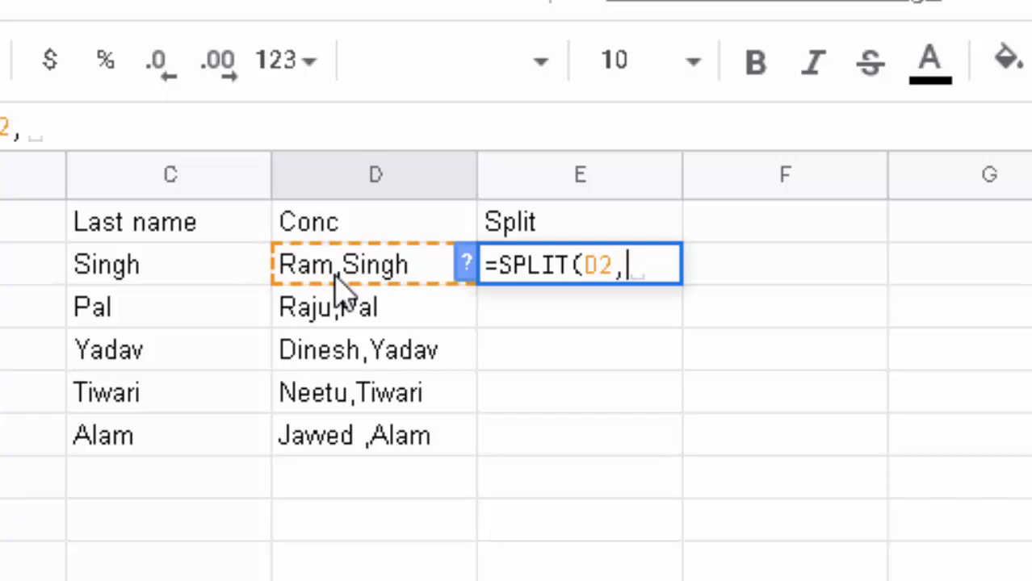
type("\"")
type(",")
type("\")")
key("Return")
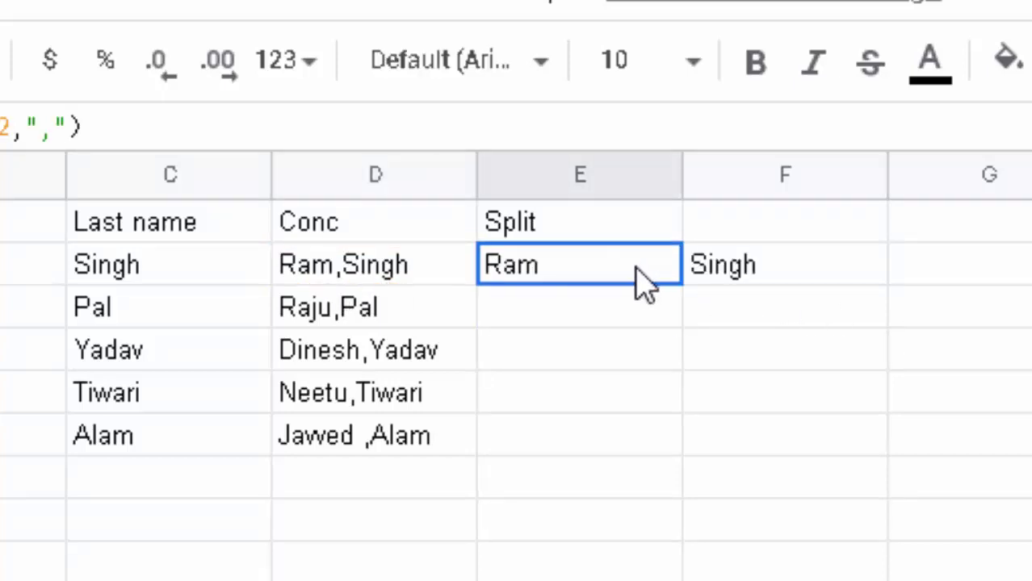
left_click_drag(629, 276, 748, 280)
left_click_drag(879, 279, 884, 431)
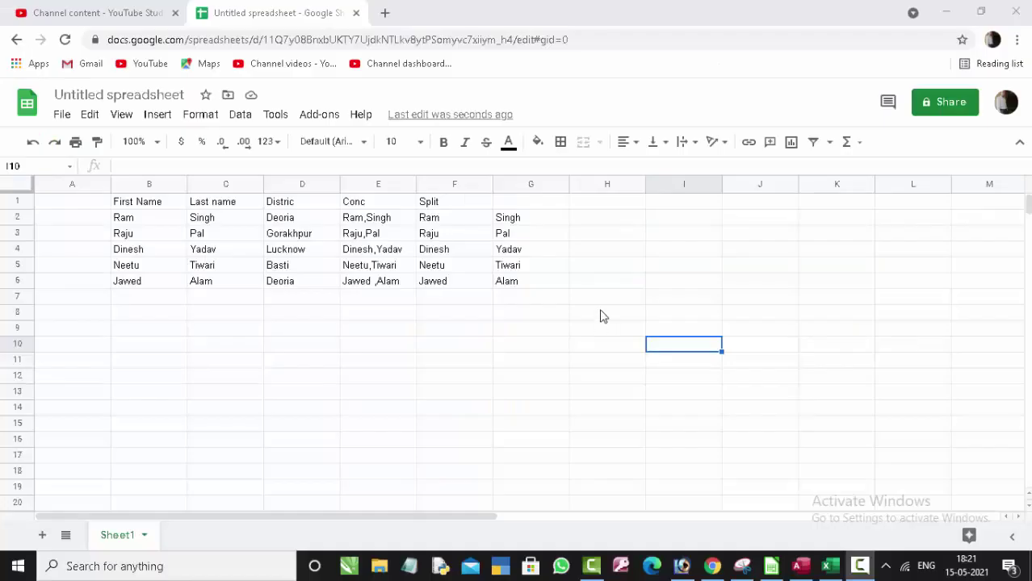
Select cell H2 for the new name-and-district combining formula.
left_click(638, 182)
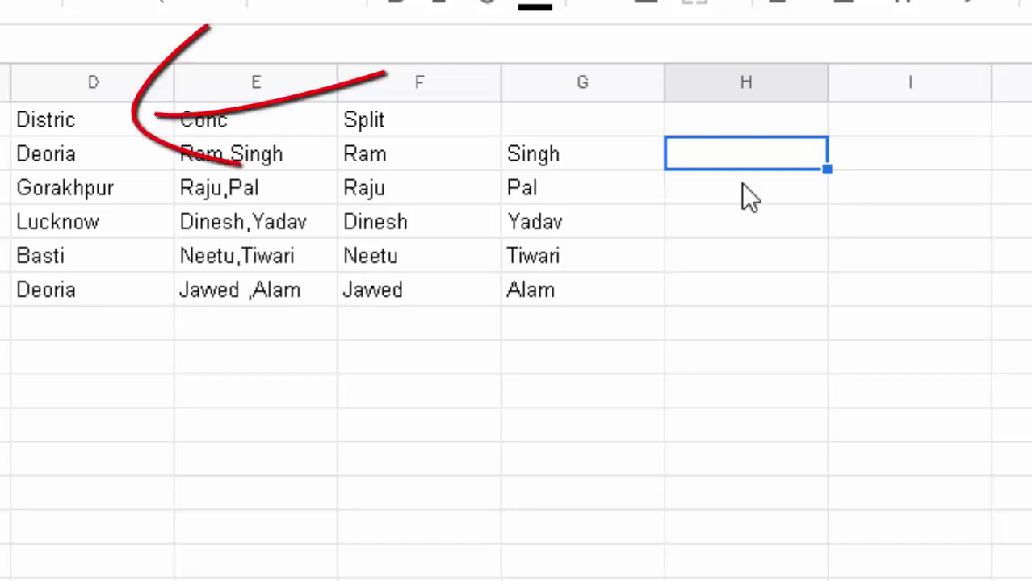
type("=c")
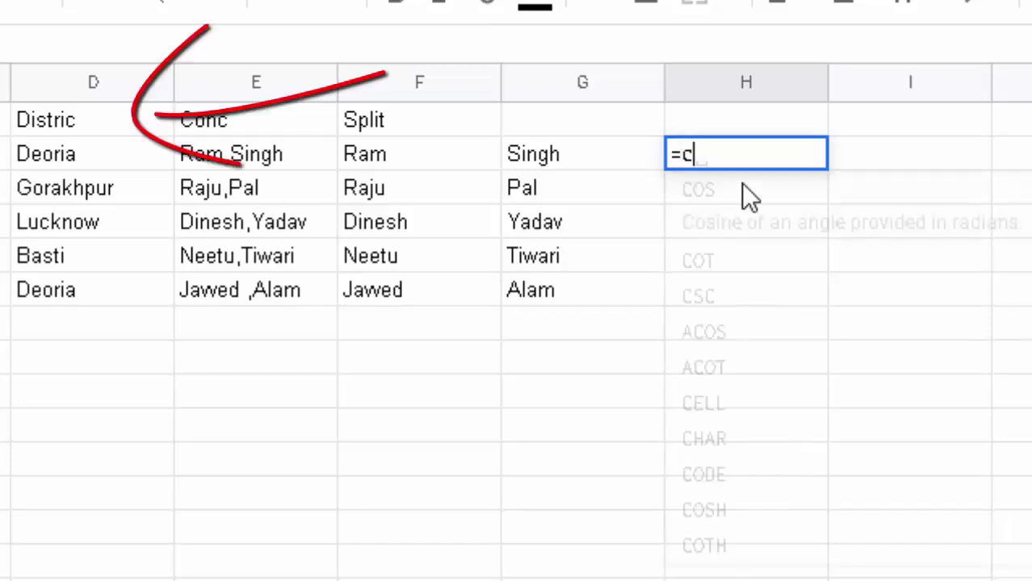
type("oncat")
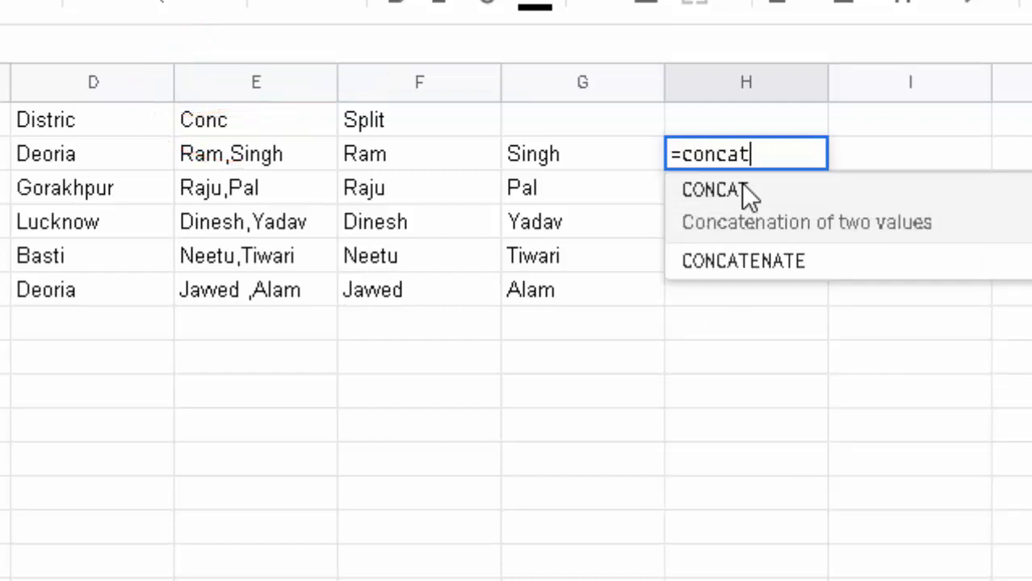
type("e")
left_click(743, 191)
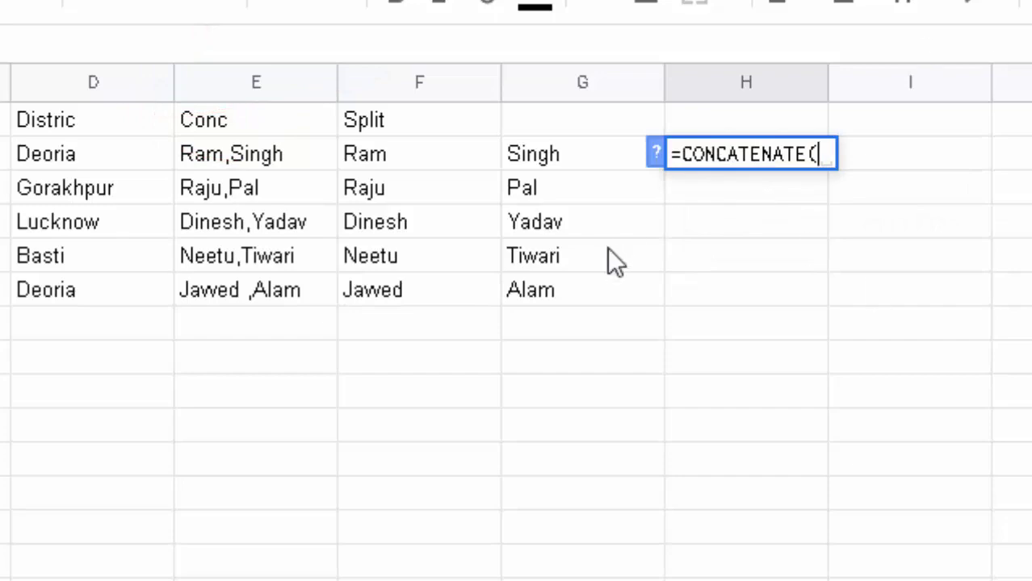
type("B2")
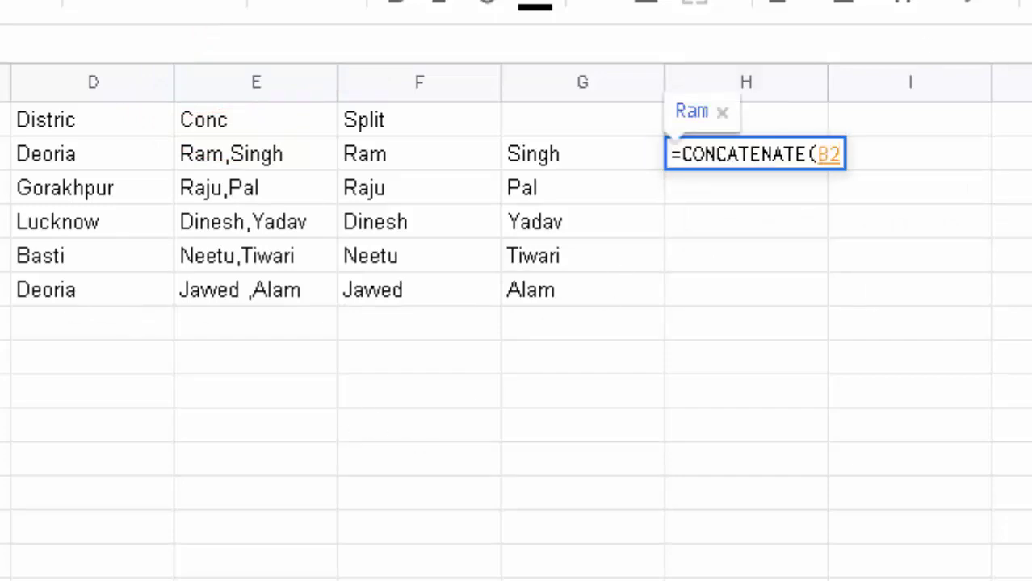
type(",")
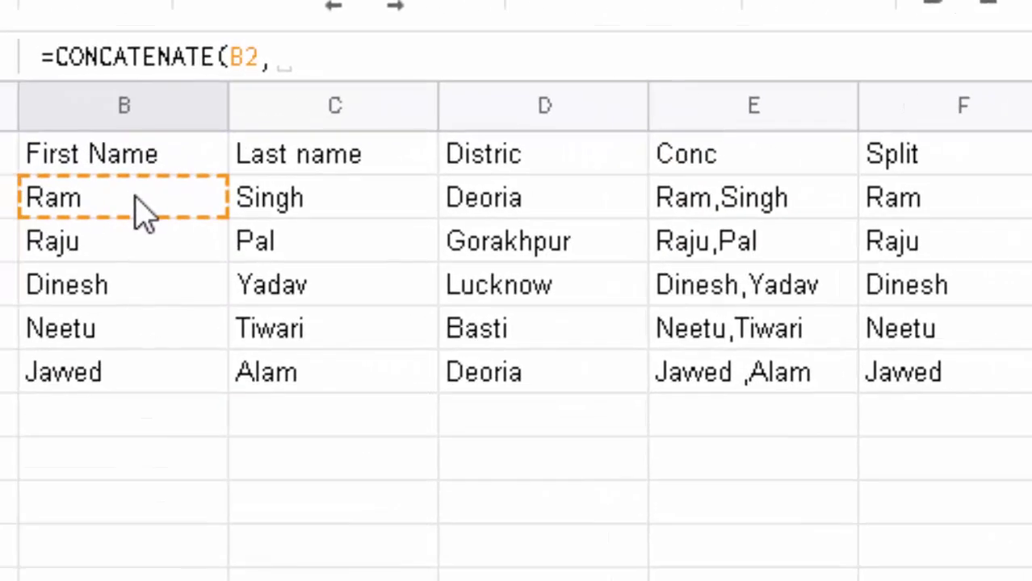
type("\"")
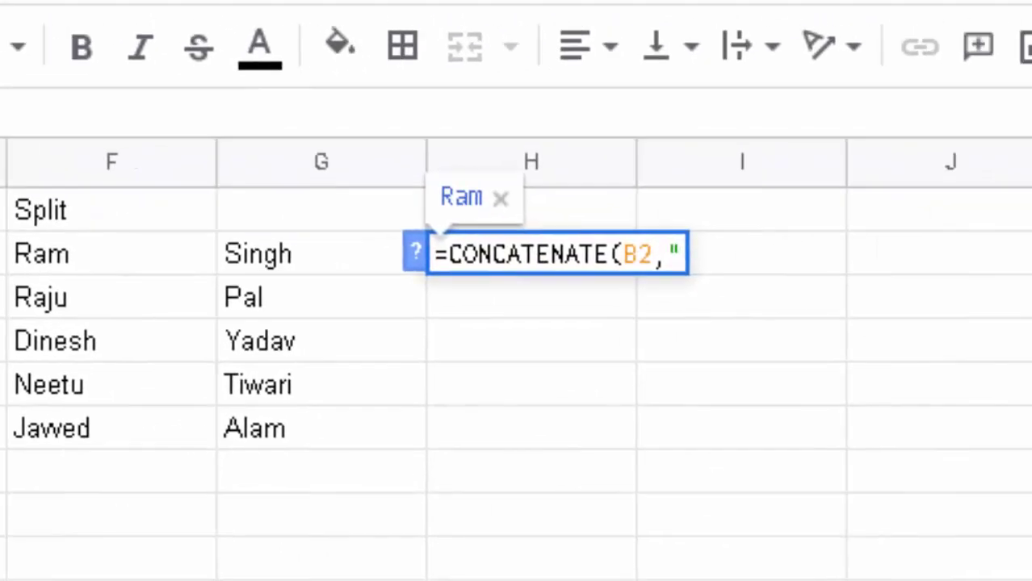
type(",\"")
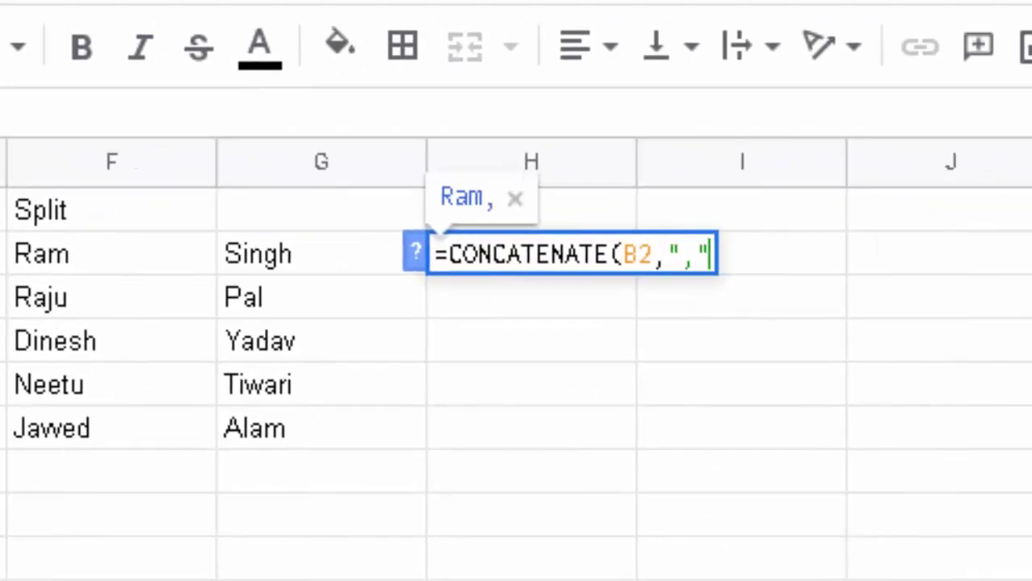
type(",")
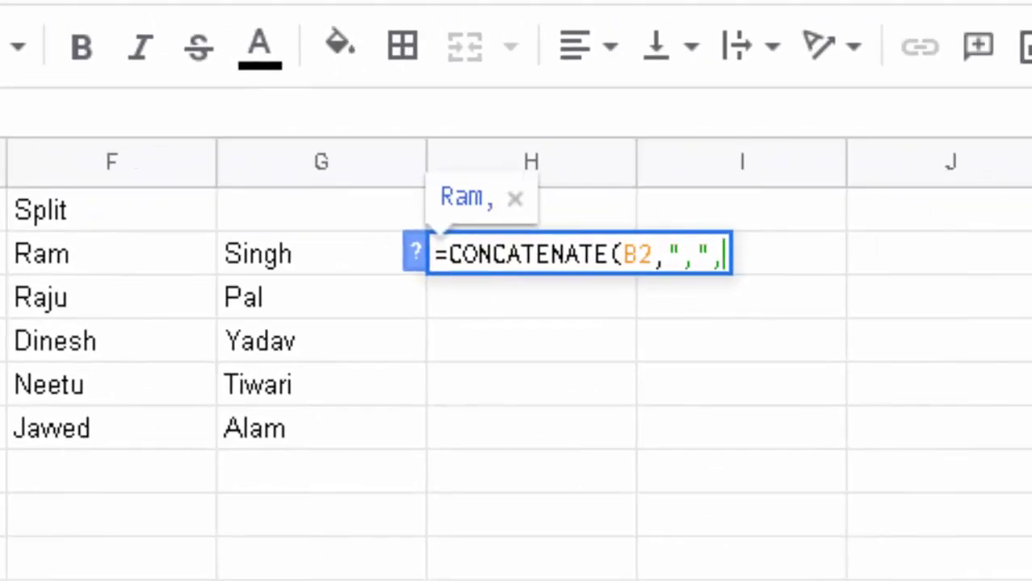
left_click(194, 236)
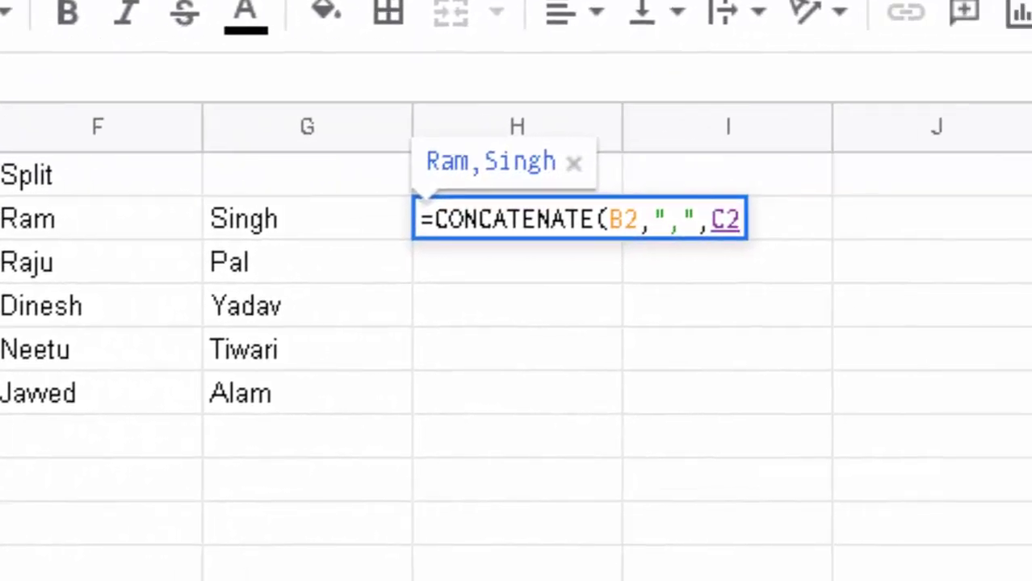
type(",\",")
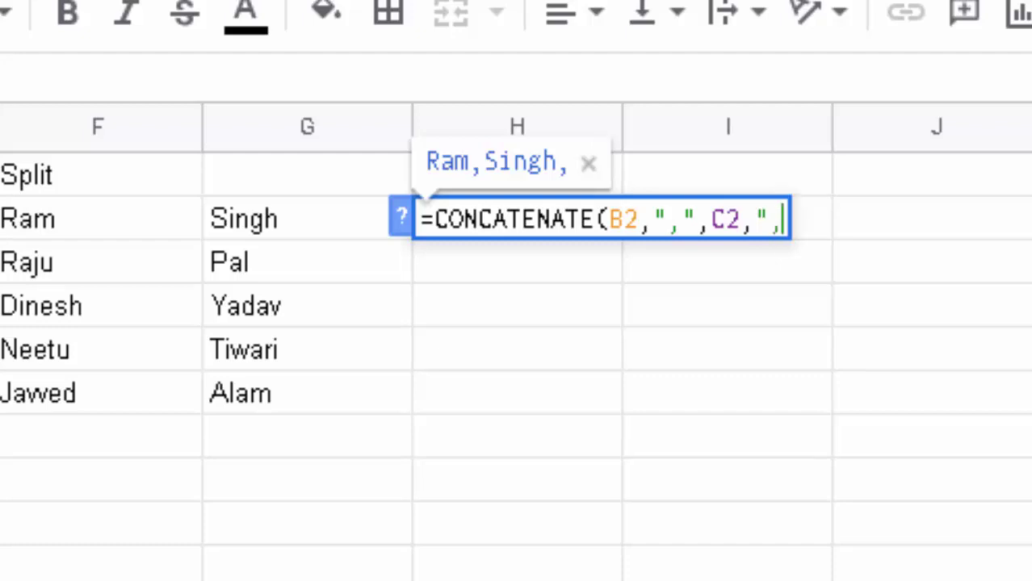
type("\", ")
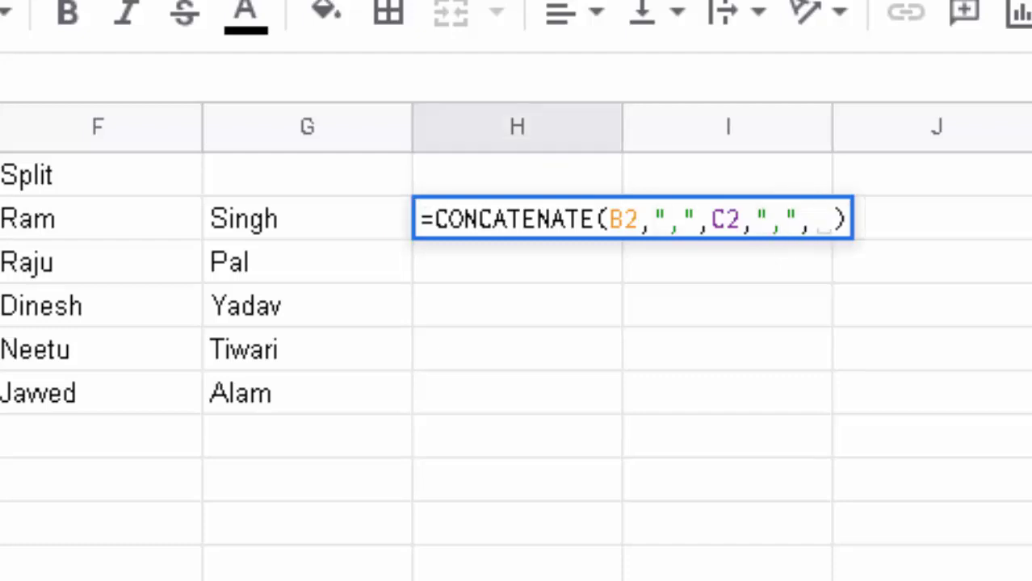
type("D2")
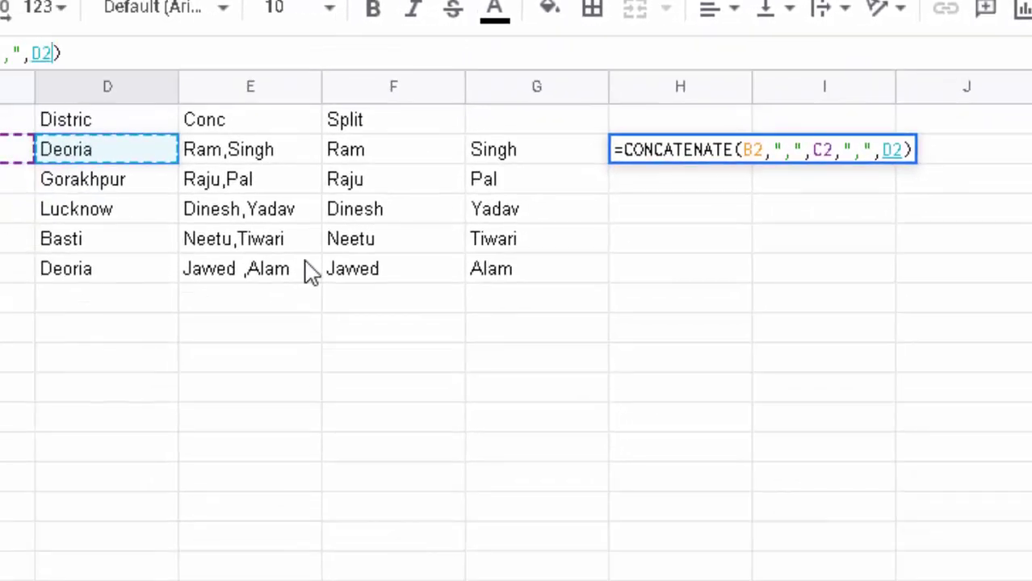
key("Return")
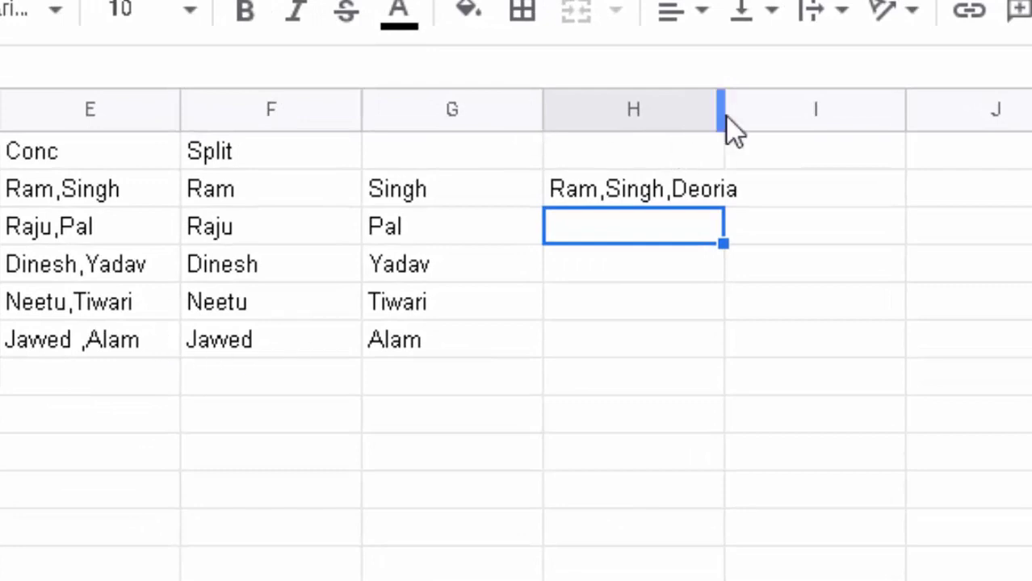
left_click_drag(785, 187, 787, 189)
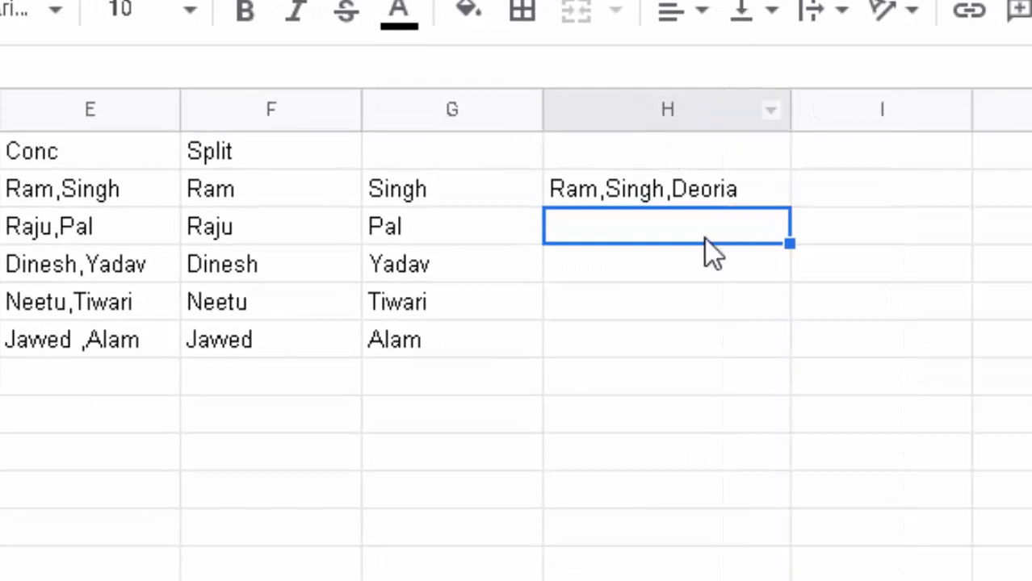
left_click(707, 194)
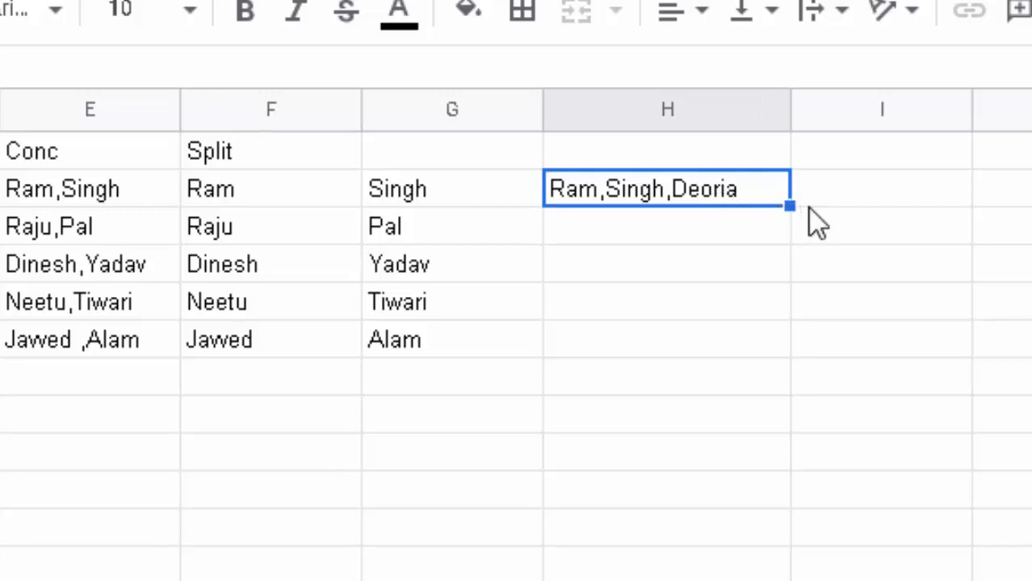
key("Right")
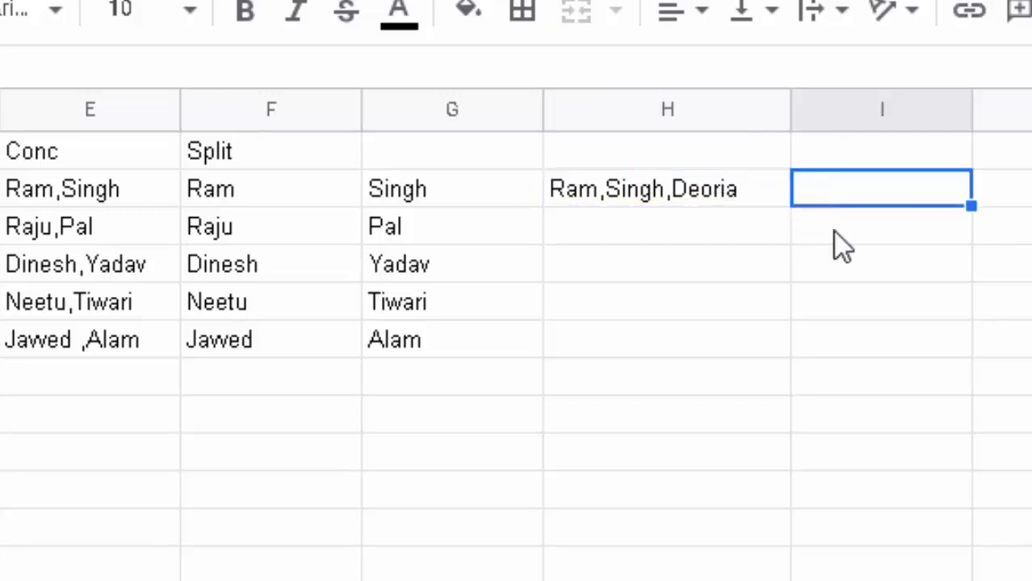
type("=split")
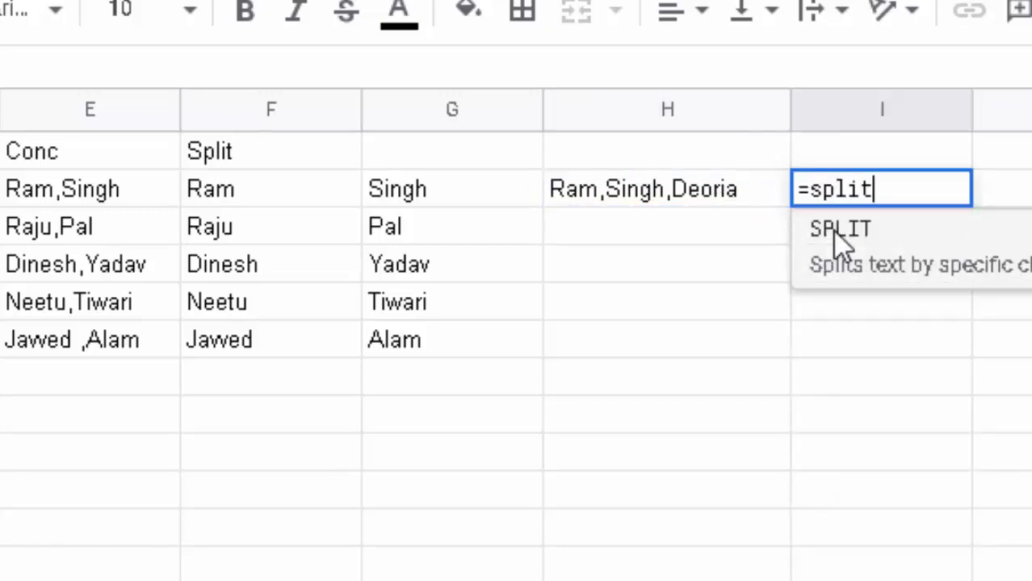
key("Tab")
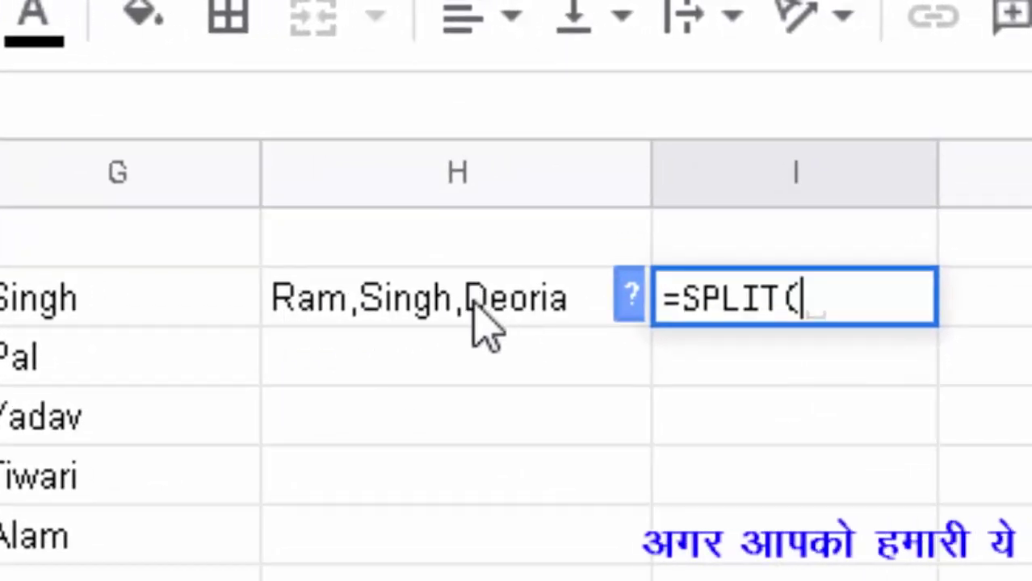
left_click(474, 305)
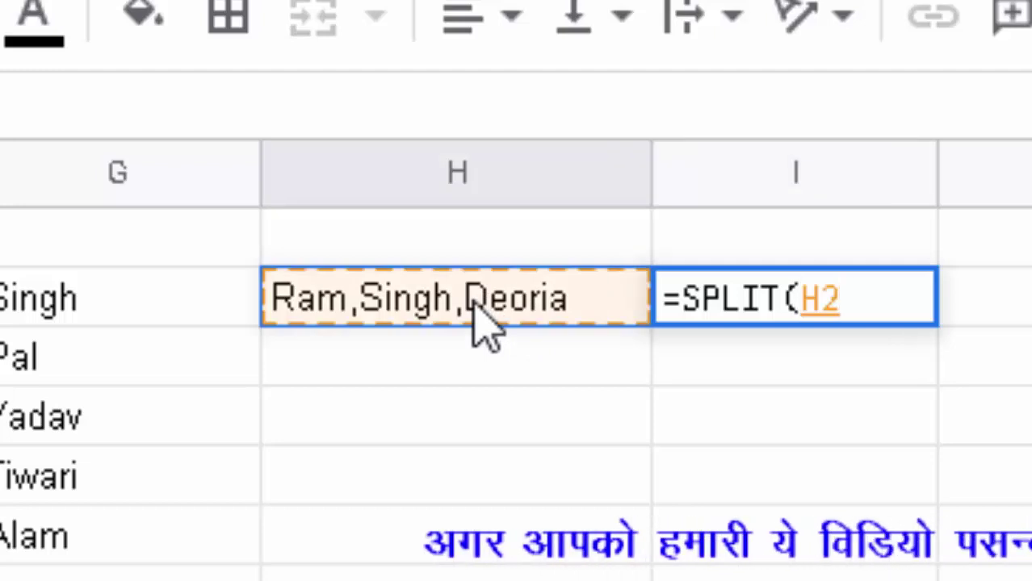
type(",")
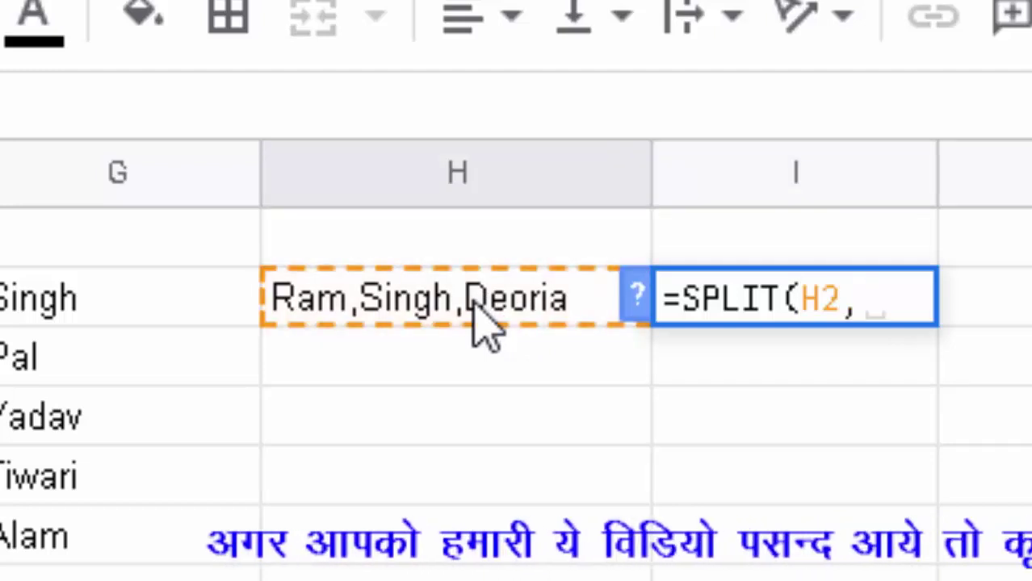
type(" \"")
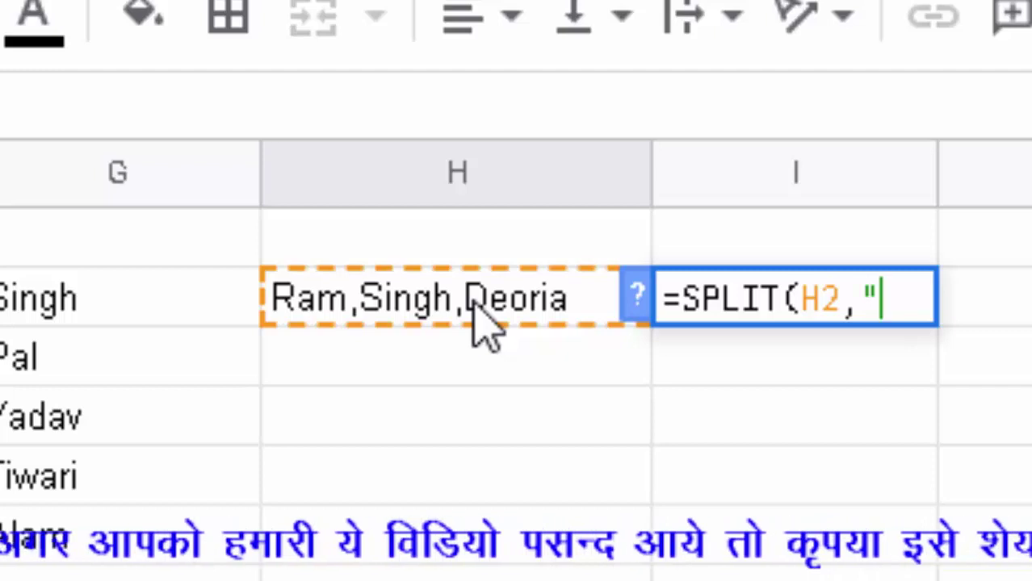
type(",\"")
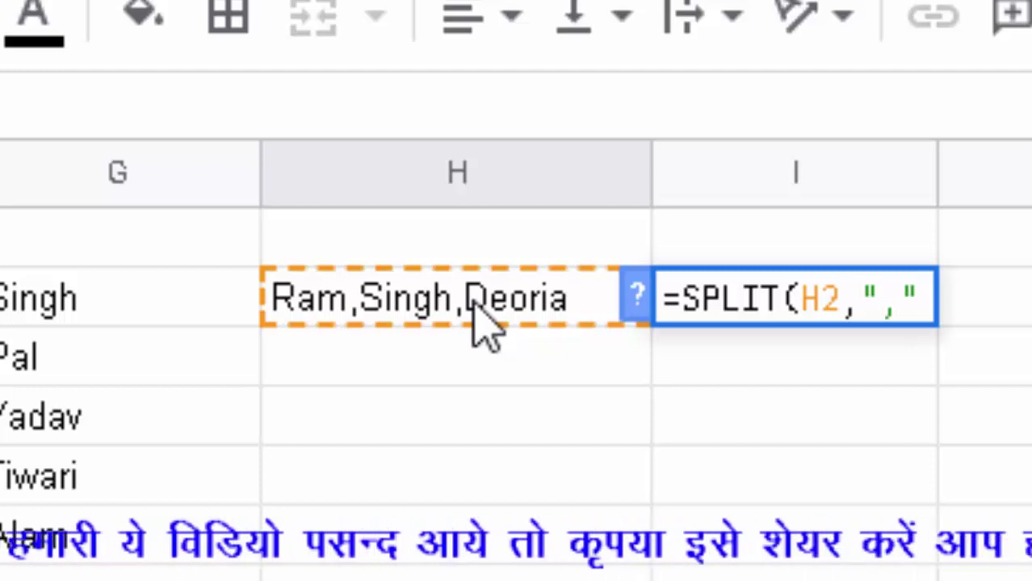
key("BackSpace")
key("BackSpace")
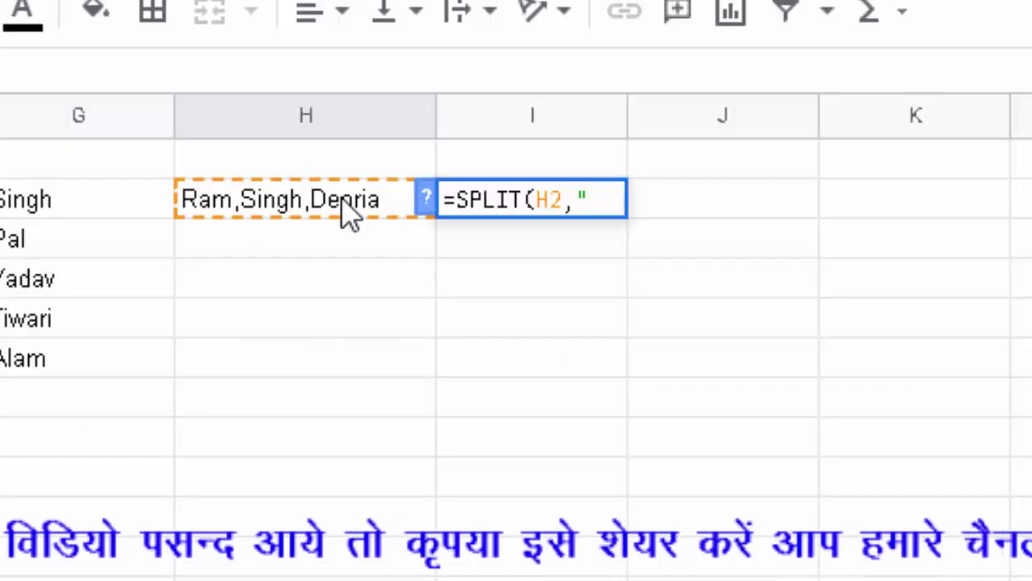
type(",")
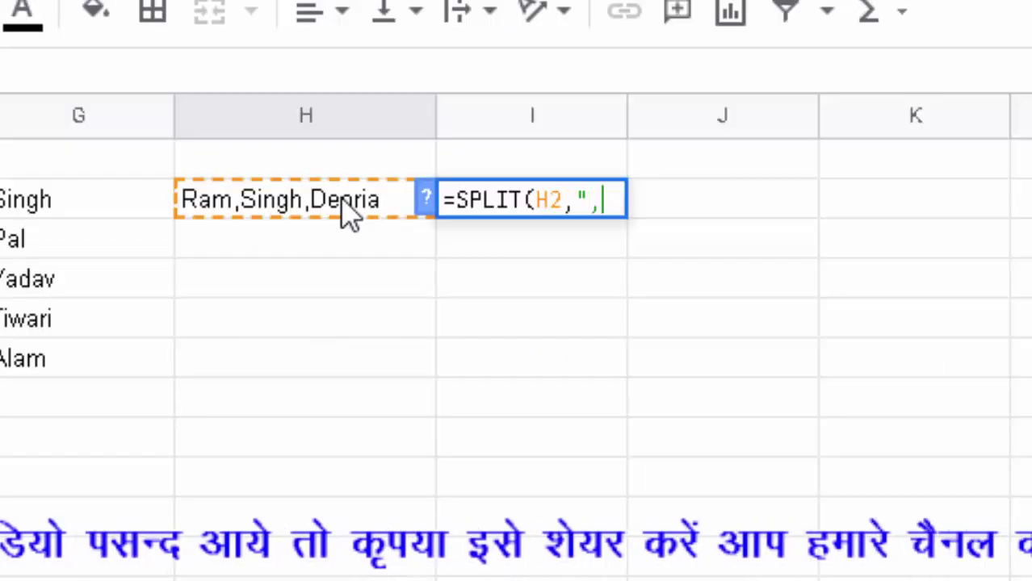
type("\")")
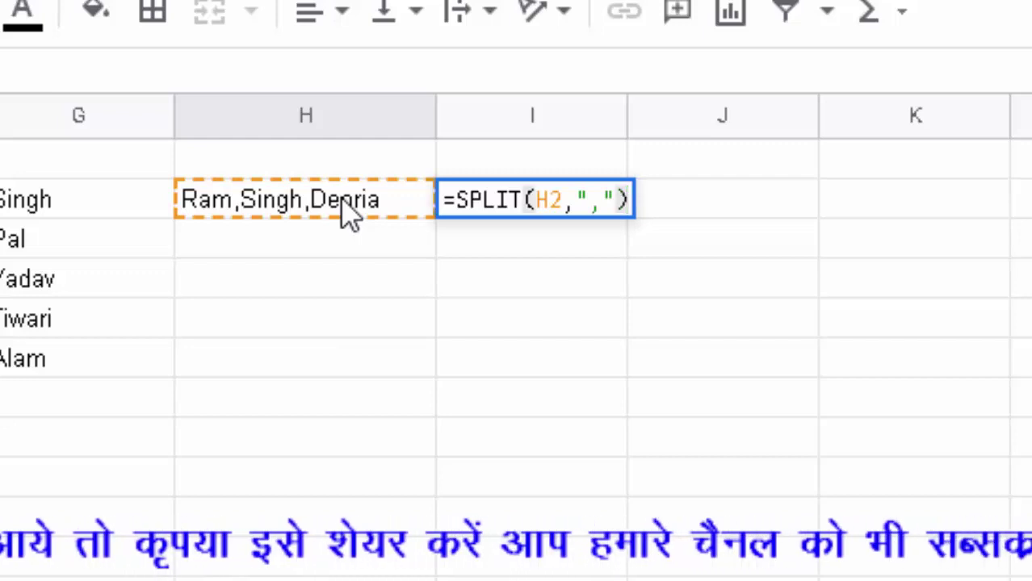
key("Return")
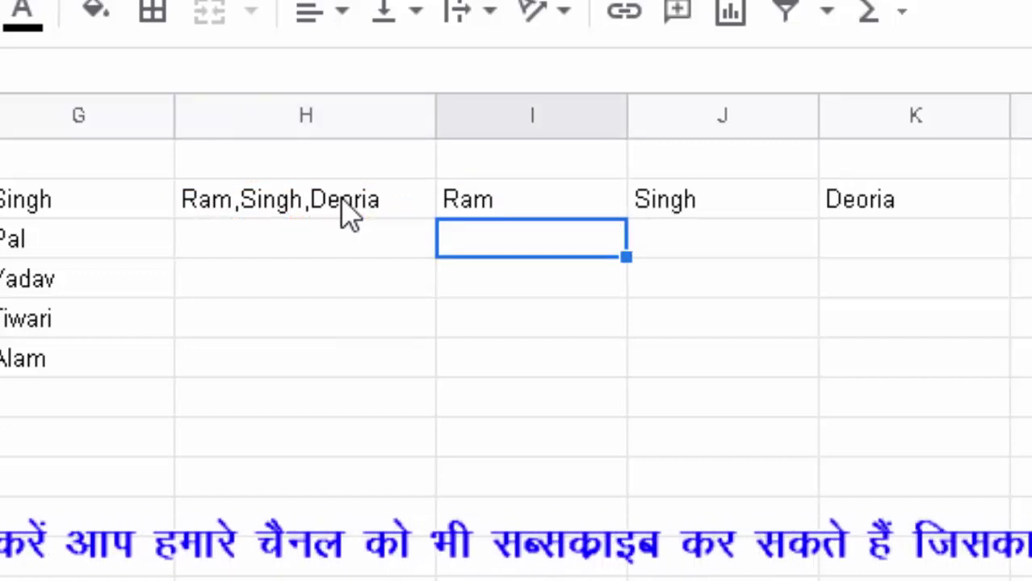
Fill the H2 combining formula down to H6 and select the I2:K2 split cells.
left_click(346, 211)
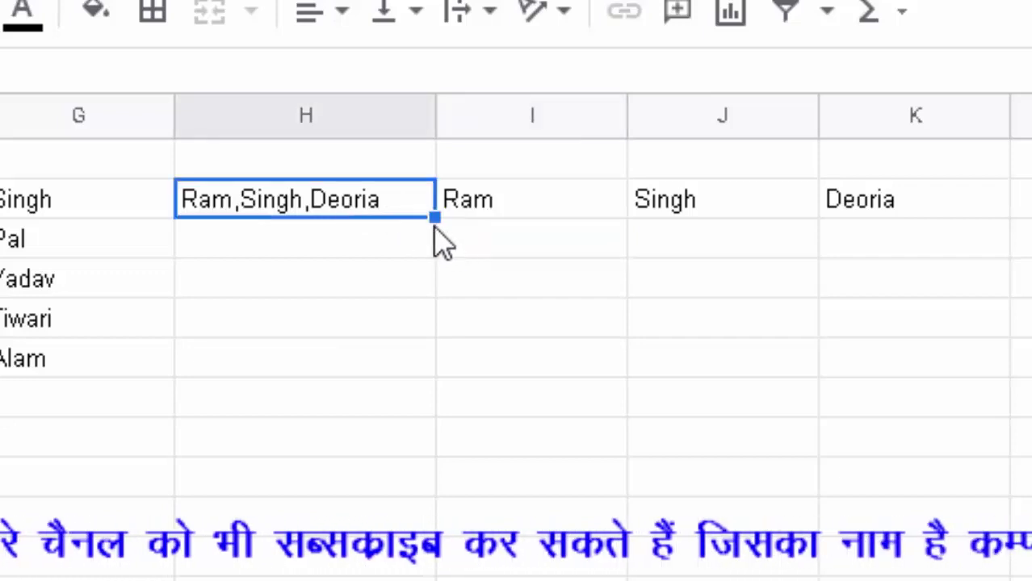
left_click_drag(434, 216, 414, 373)
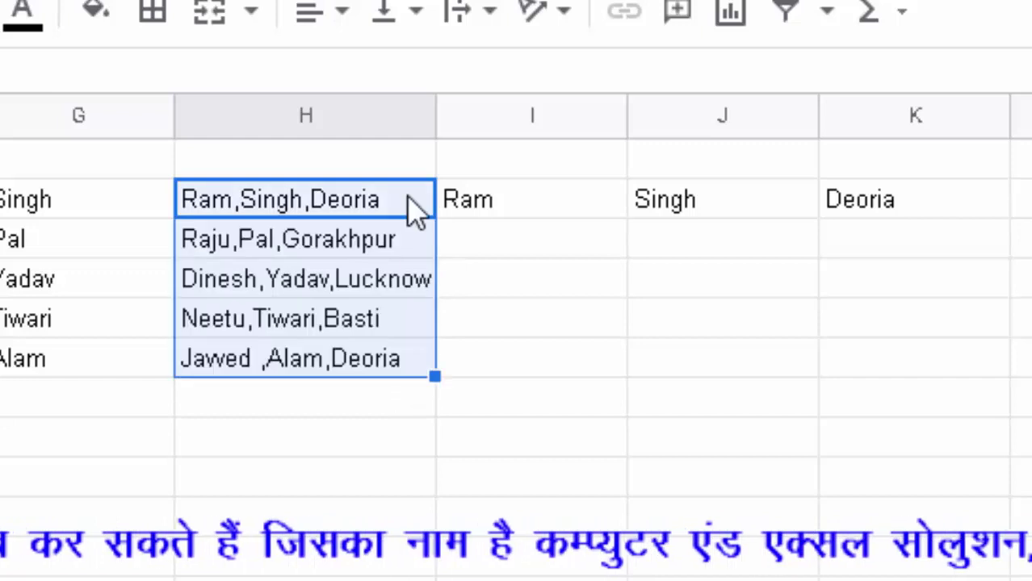
left_click(523, 211)
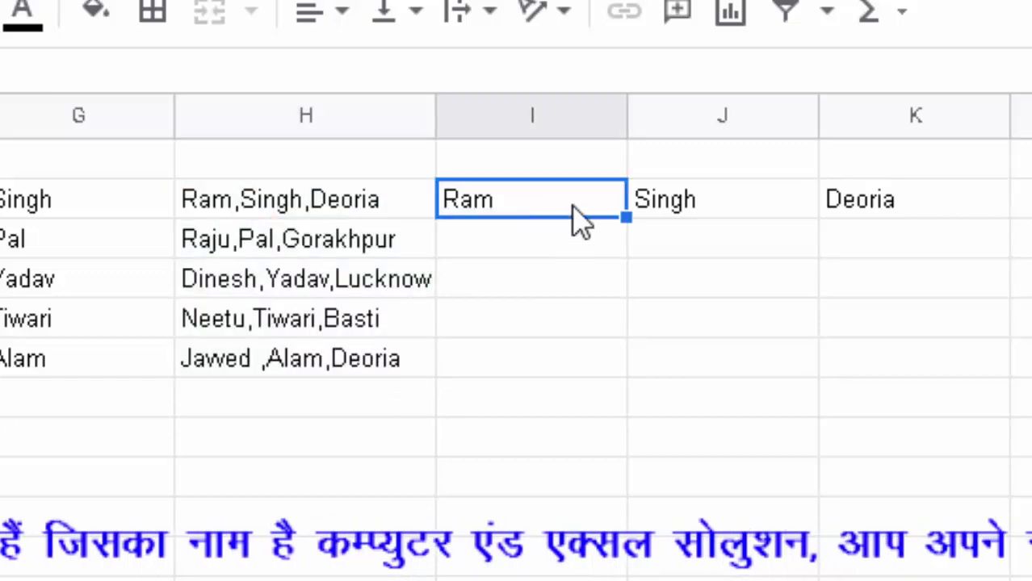
mouse_move(578, 220)
left_mouse_down()
mouse_move(994, 220)
mouse_move(999, 378)
left_mouse_up()
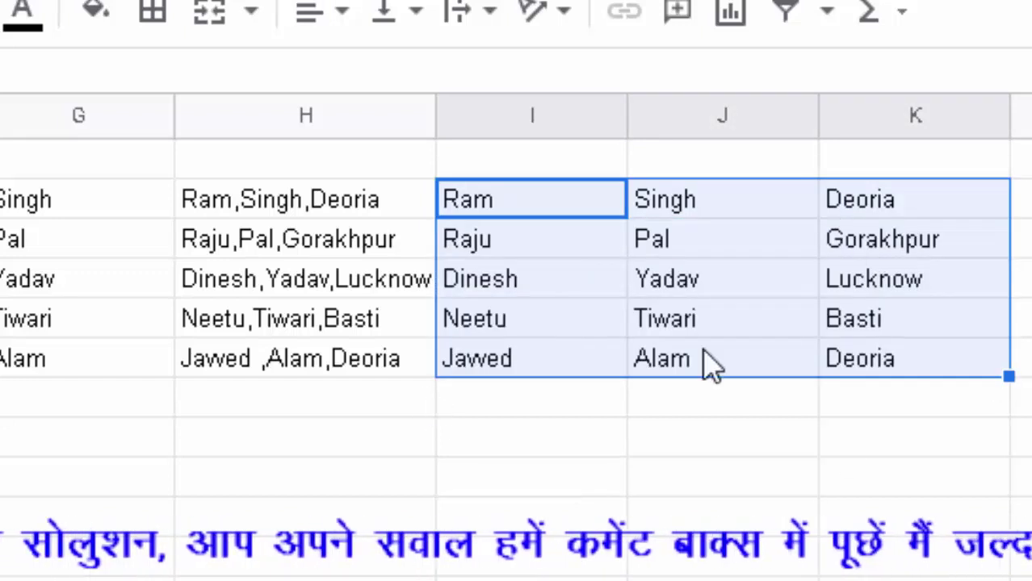